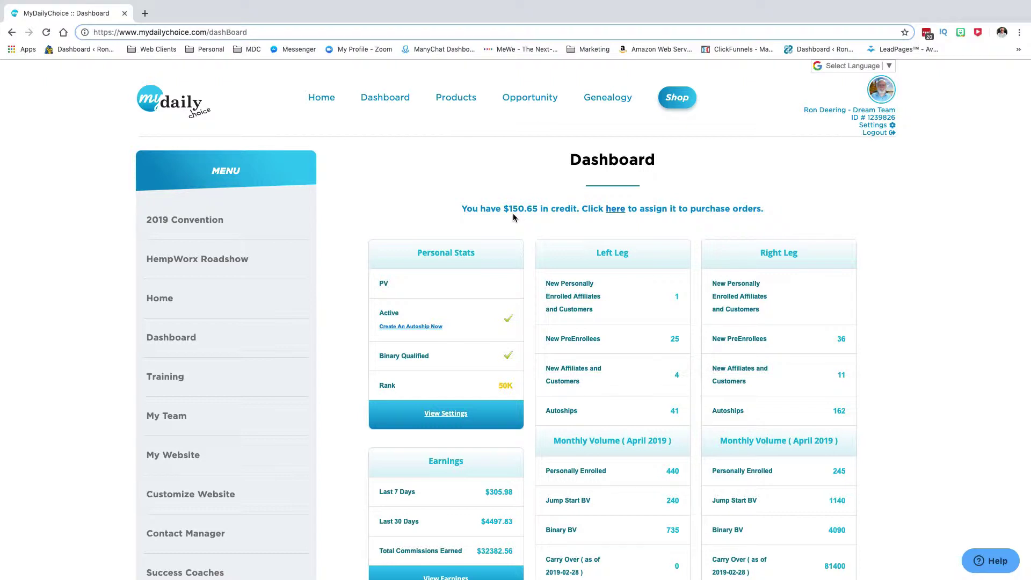
# Open the Issue Credit page for the $150.65 credit and review the credit types, leaving Order Product.
pyautogui.click(611, 212)
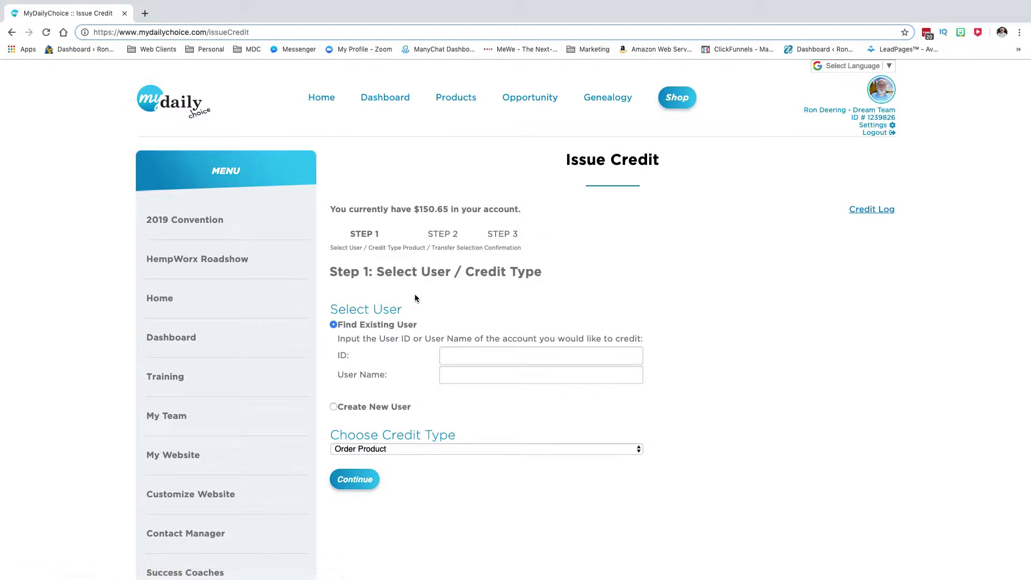
pyautogui.scroll(-1, 388, 295)
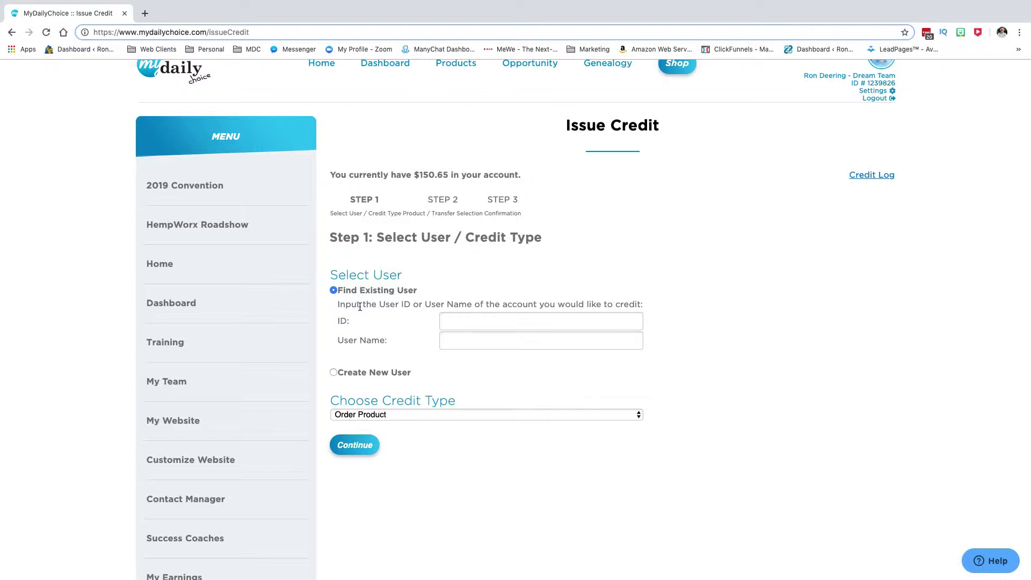
pyautogui.click(362, 415)
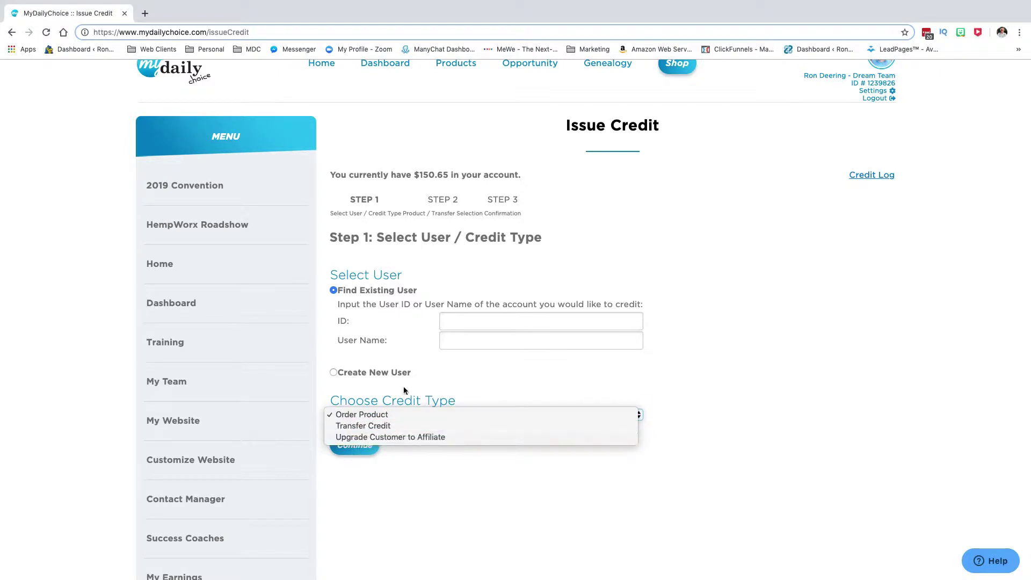
pyautogui.click(398, 336)
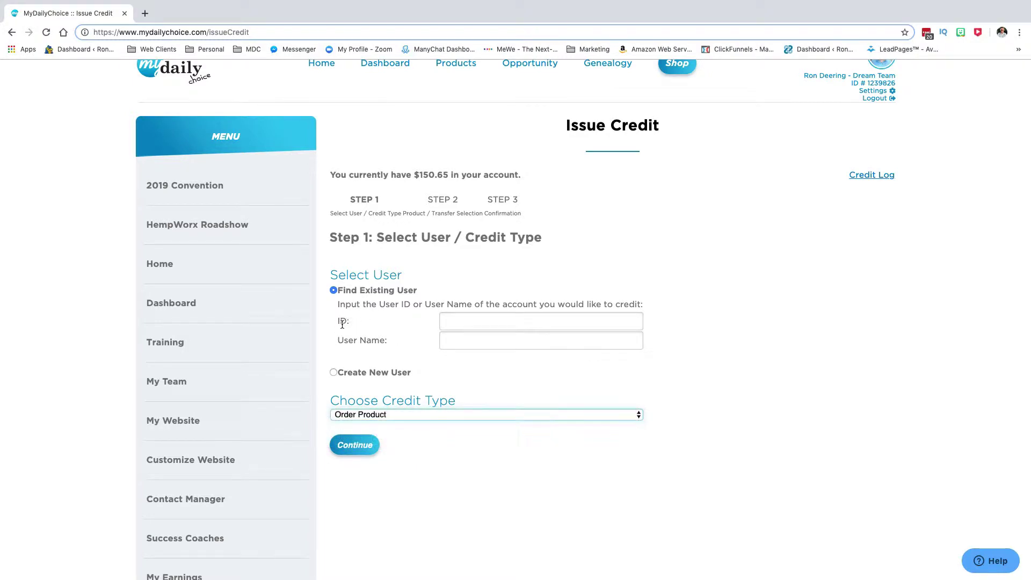
# Keep Order Product as the credit type and autofill an existing member's user name as recipient.
pyautogui.click(388, 415)
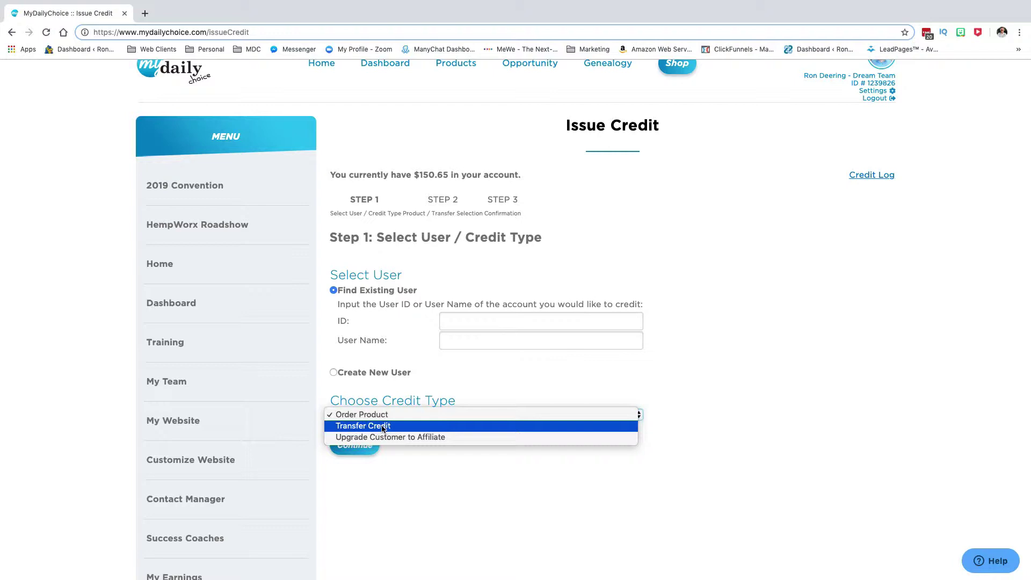
pyautogui.click(452, 341)
pyautogui.click(452, 341)
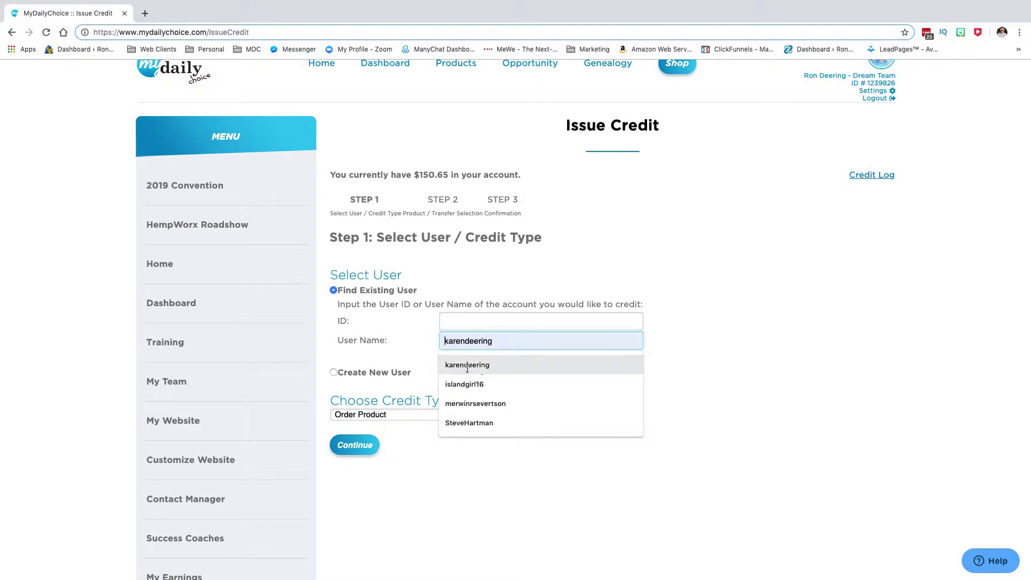
pyautogui.click(460, 365)
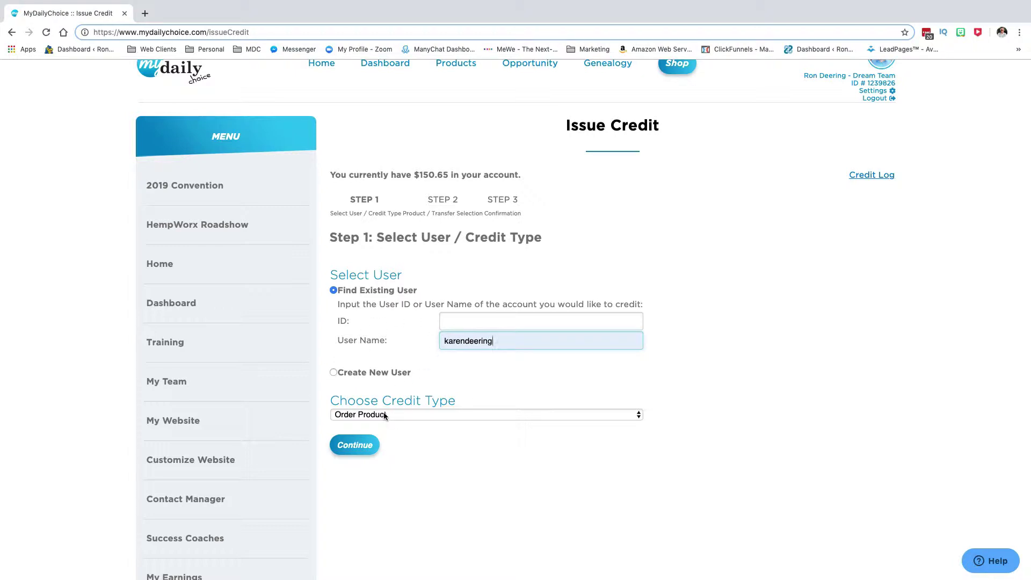
# Move on to product selection and choose one Bath Box at $49.00.
pyautogui.click(354, 446)
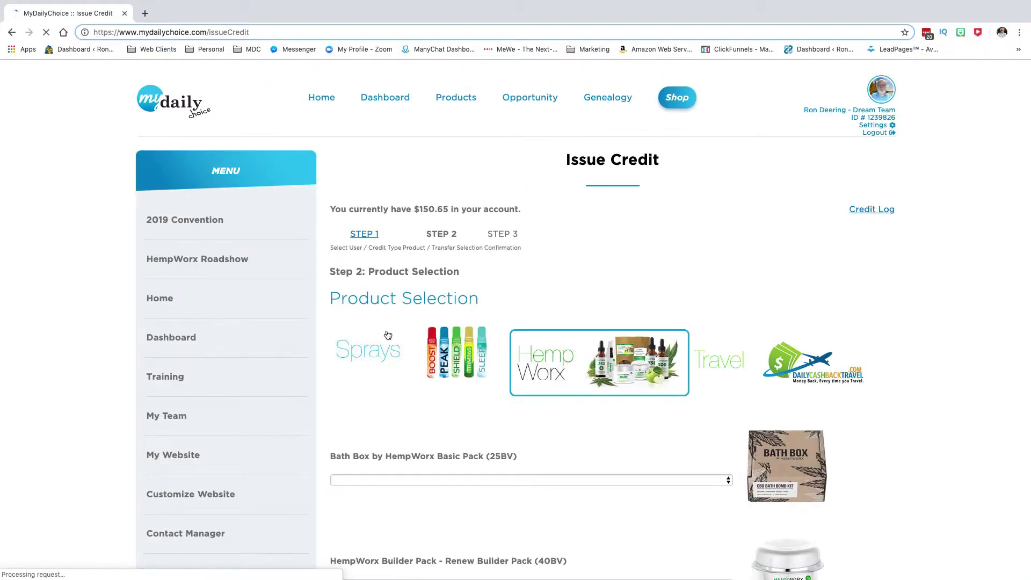
pyautogui.scroll(-1, 388, 335)
pyautogui.scroll(-5, 388, 335)
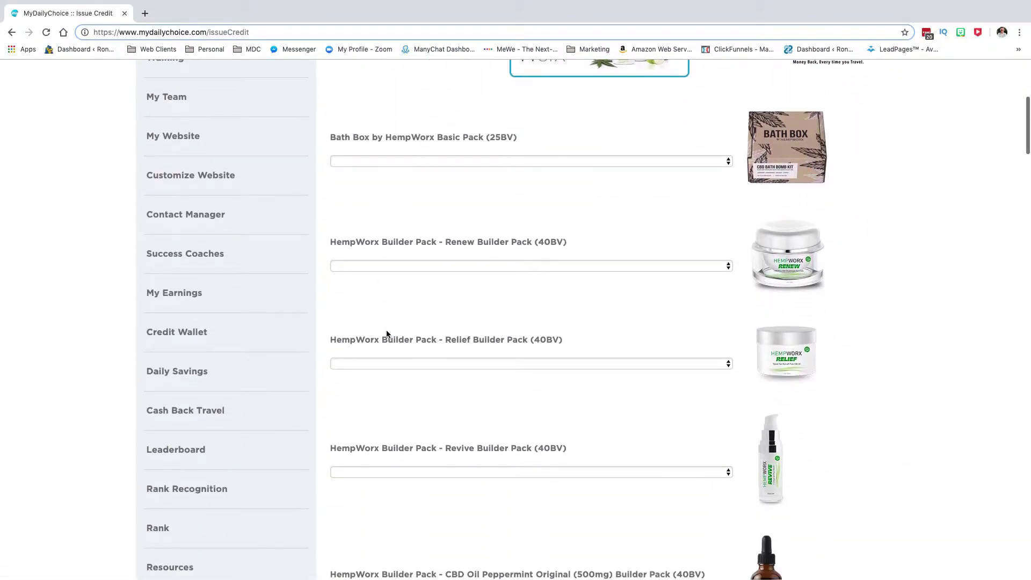
pyautogui.scroll(-1, 387, 333)
pyautogui.scroll(5, 471, 246)
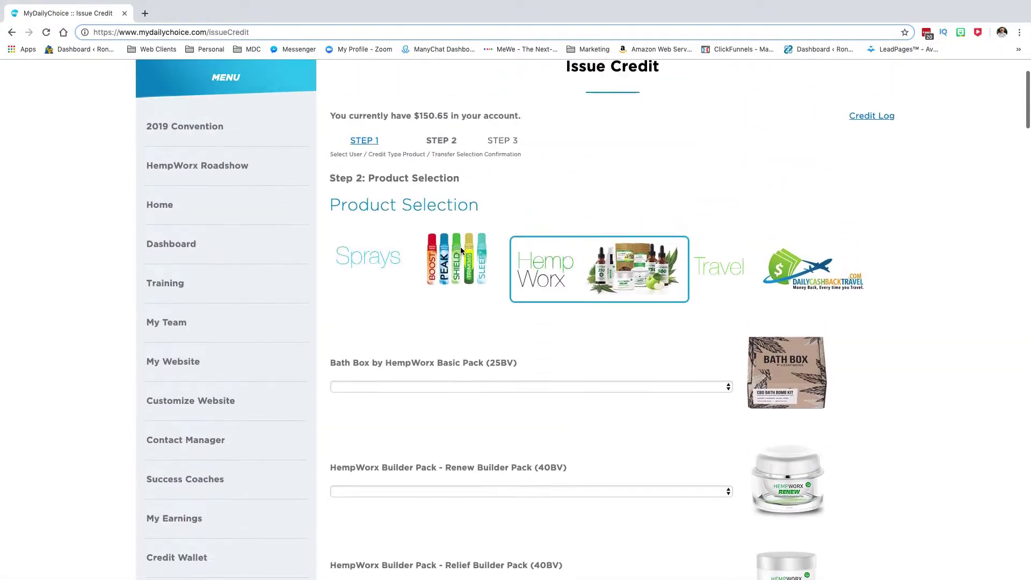
pyautogui.scroll(2, 460, 246)
pyautogui.scroll(-3, 386, 407)
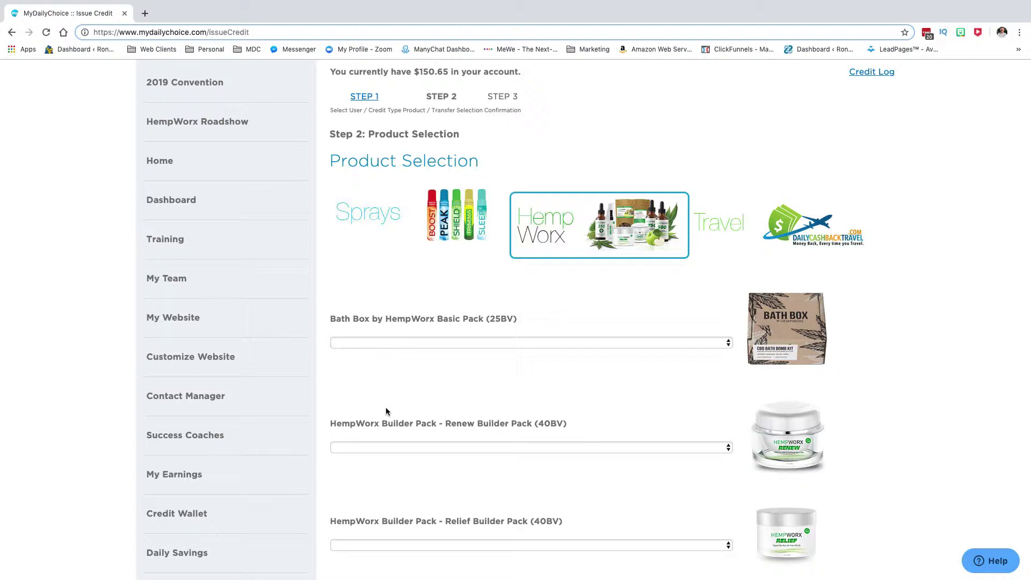
pyautogui.click(403, 347)
pyautogui.click(383, 354)
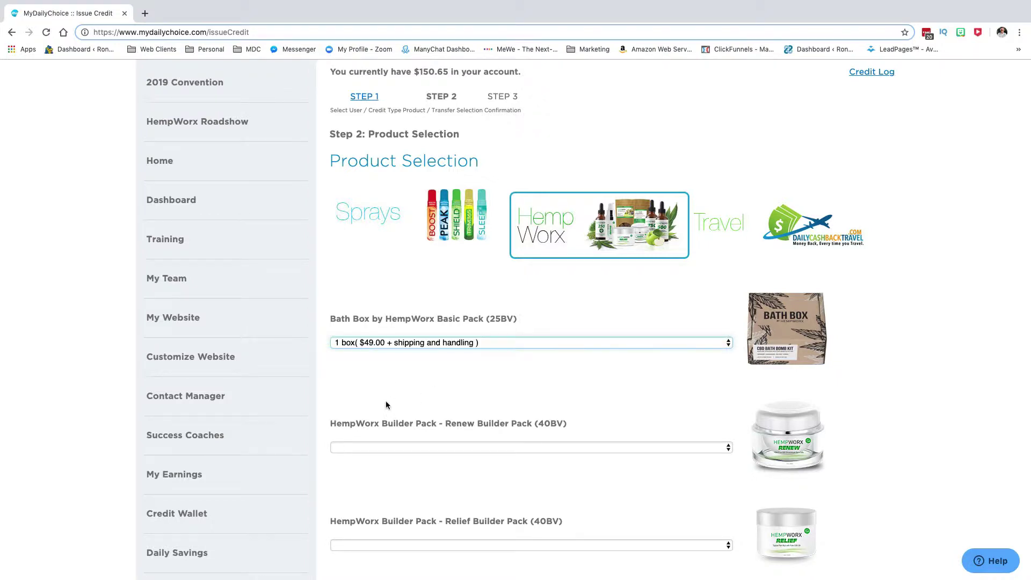
# Choose one CBD Oil Cinnamon 750mg bottle at $89.00.
pyautogui.scroll(-3, 386, 404)
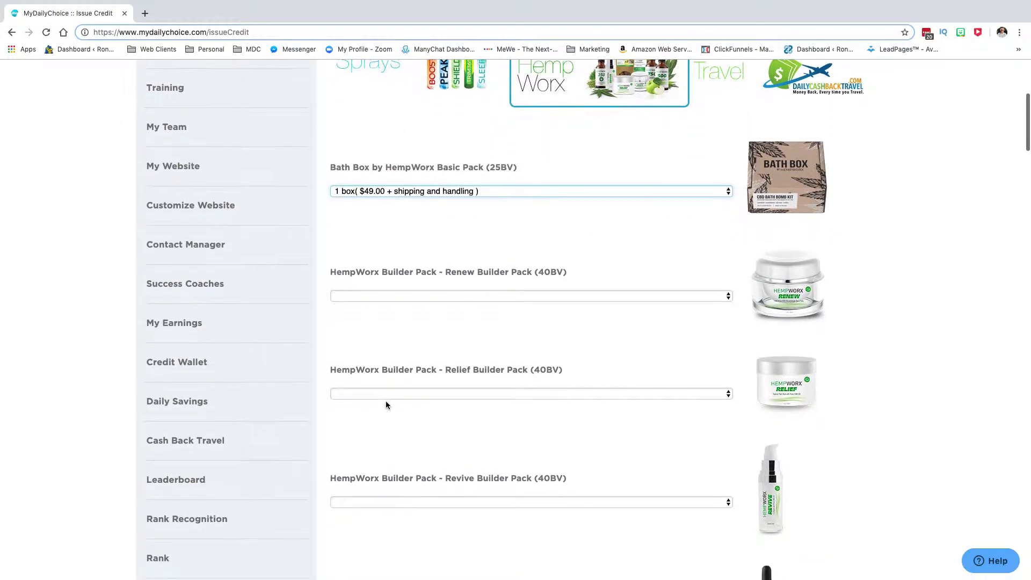
pyautogui.scroll(-5, 386, 400)
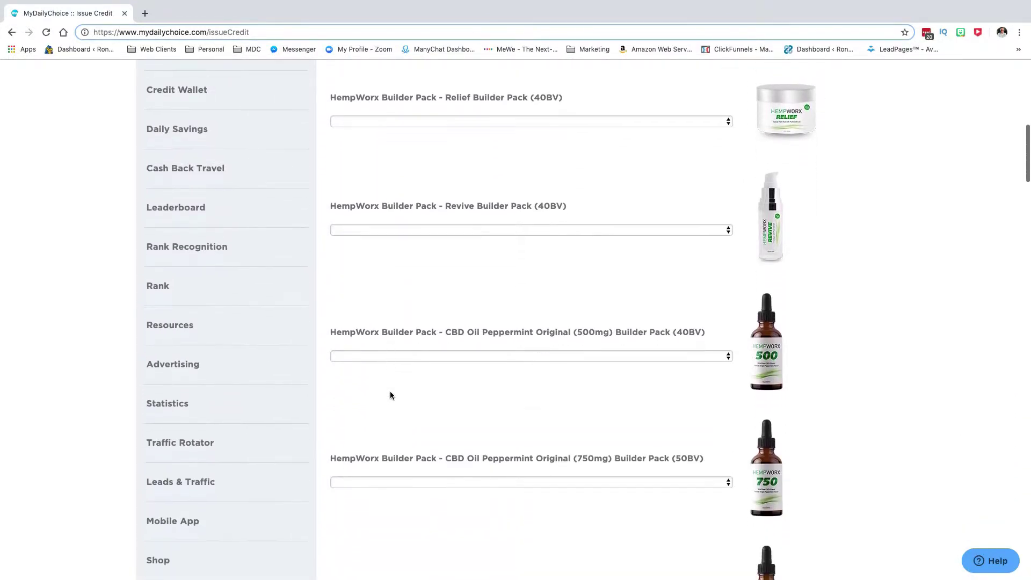
pyautogui.scroll(-5, 390, 396)
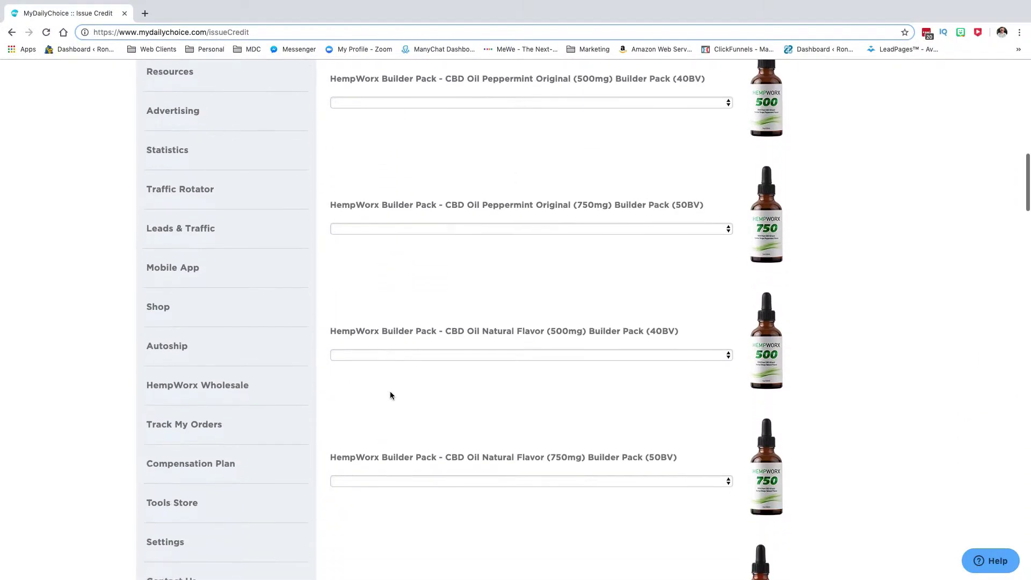
pyautogui.scroll(-5, 390, 396)
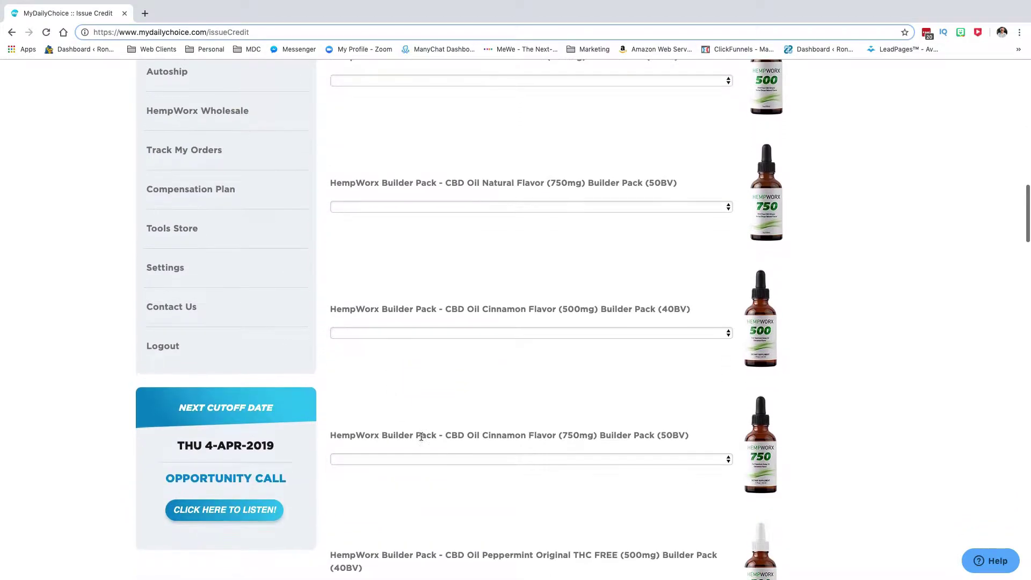
pyautogui.click(417, 458)
pyautogui.click(390, 407)
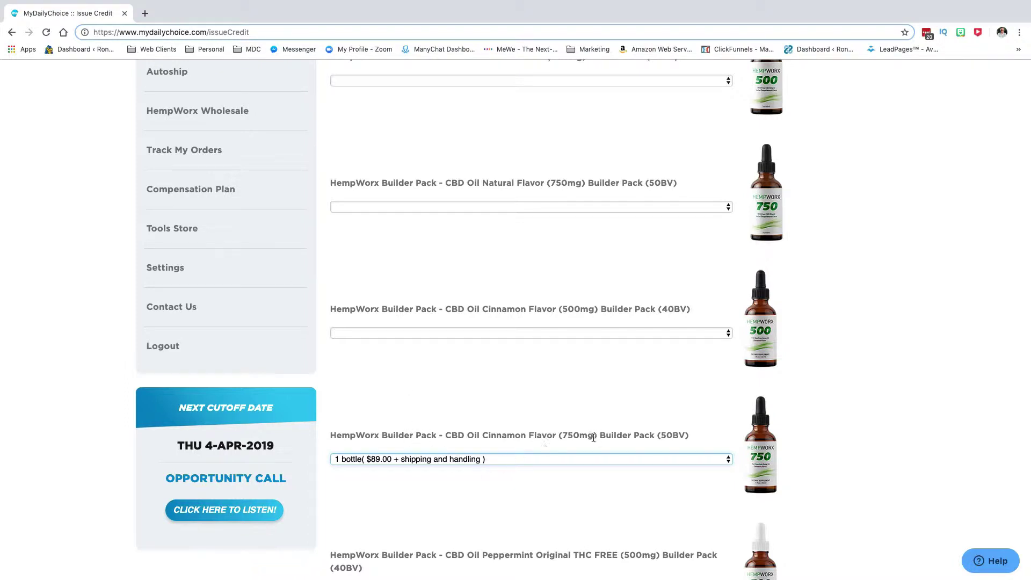
# Review the product list and submit the selection to reach the confirmation step.
pyautogui.scroll(9, 464, 373)
pyautogui.scroll(9, 464, 375)
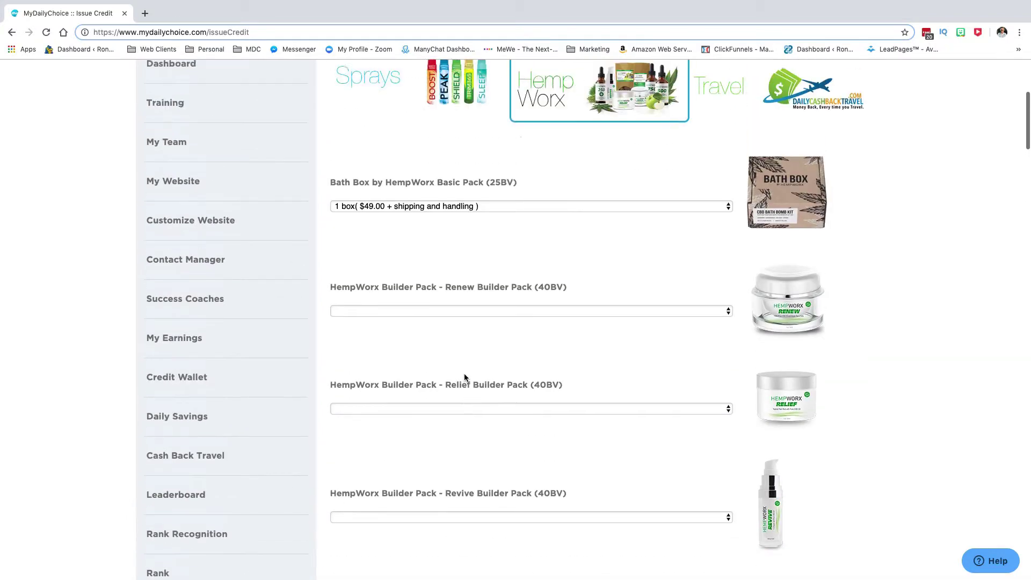
pyautogui.scroll(-14, 449, 390)
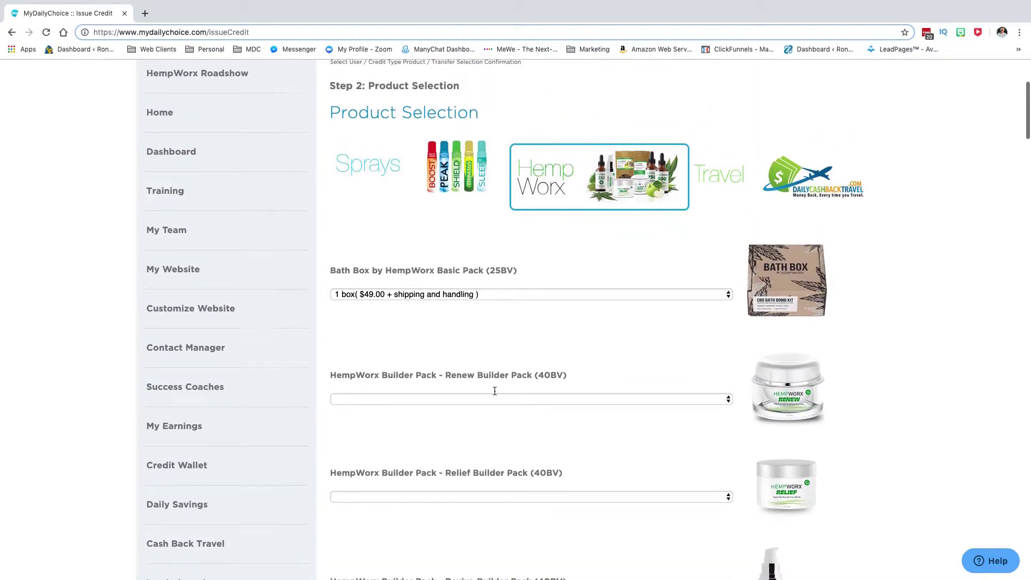
pyautogui.scroll(-18, 495, 391)
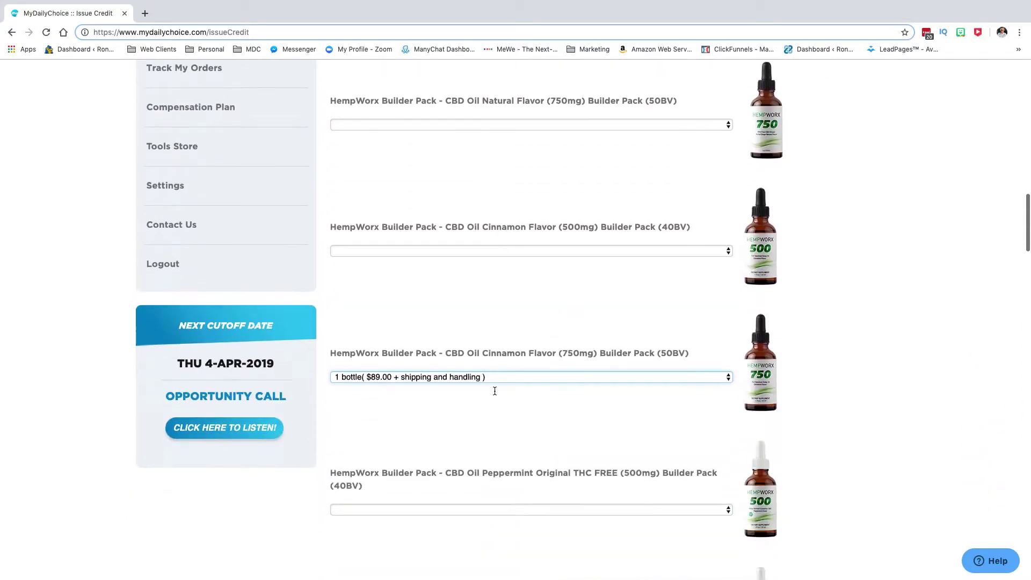
pyautogui.scroll(-20, 494, 391)
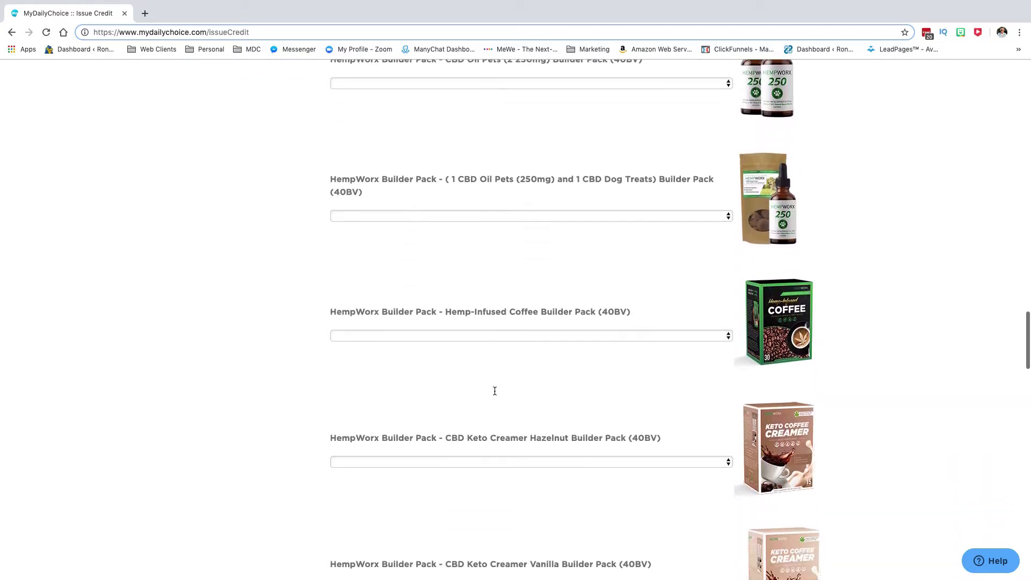
pyautogui.scroll(-20, 494, 391)
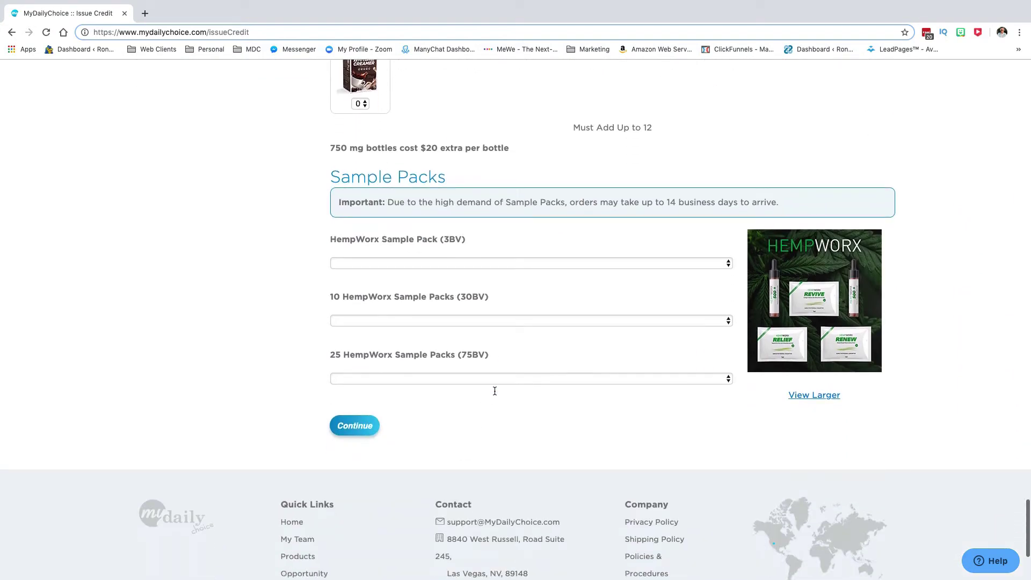
pyautogui.click(357, 430)
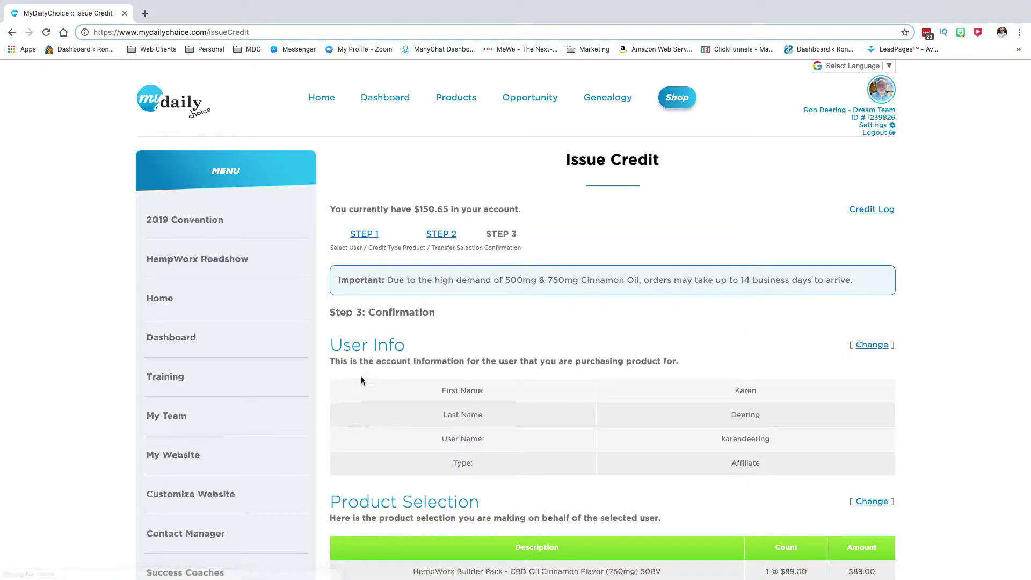
# Scroll through the Step 3 confirmation showing the $149.95 total with $11.95 shipping.
pyautogui.scroll(-3, 361, 379)
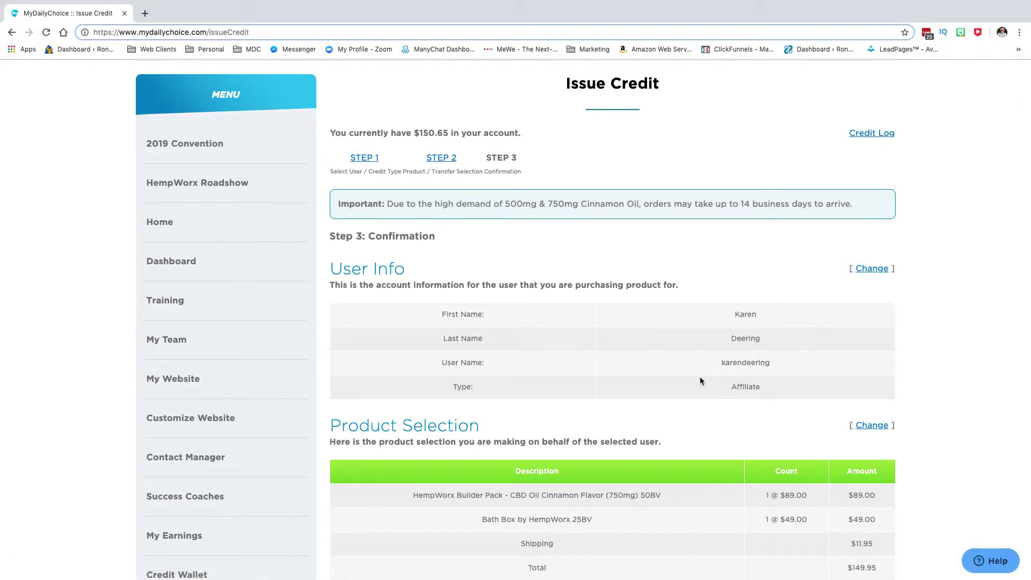
pyautogui.scroll(-5, 700, 380)
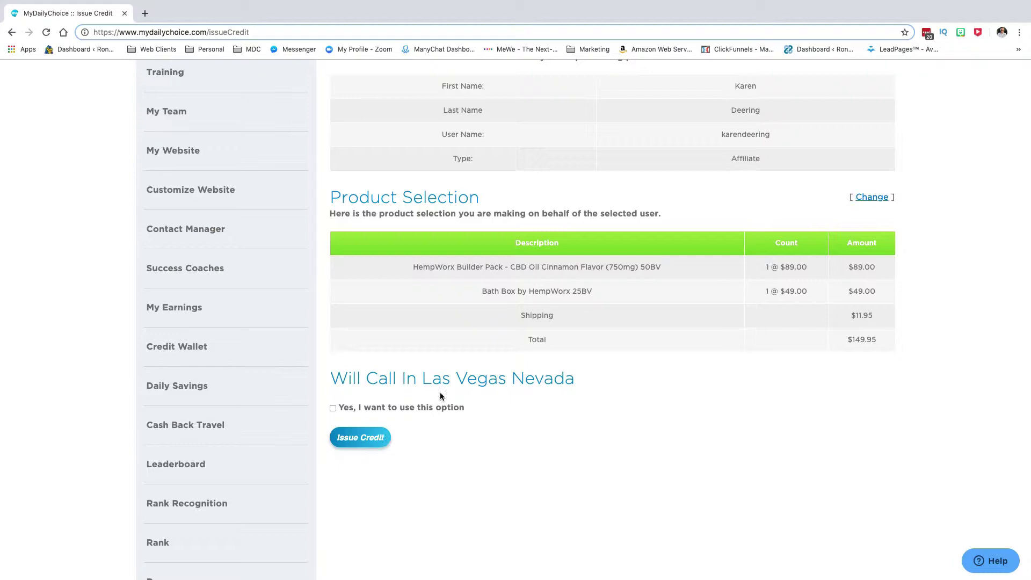
pyautogui.scroll(7, 353, 356)
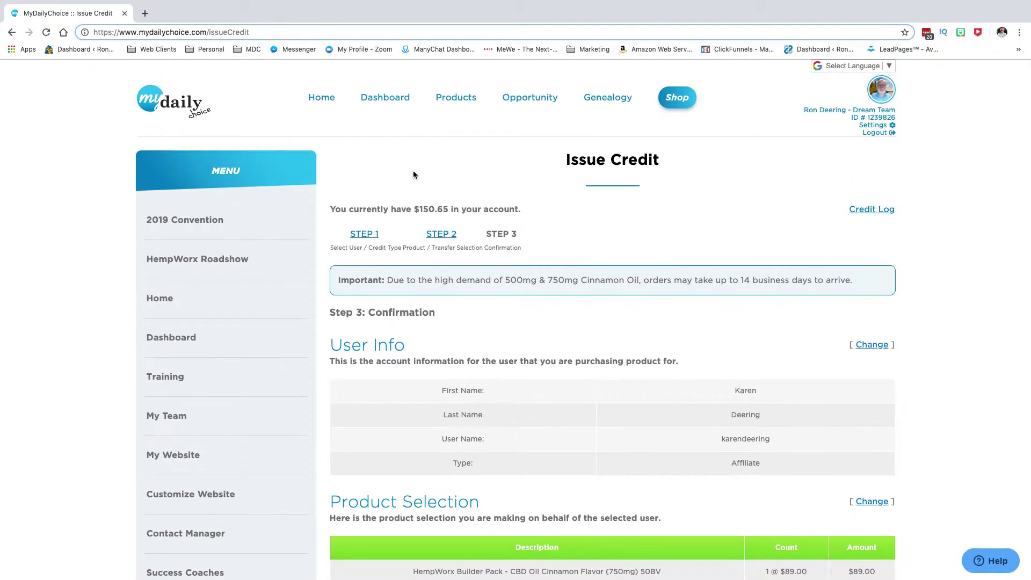
# Return to the dashboard, reopen Issue Credit, and set the credit type to Transfer Credit.
pyautogui.click(382, 104)
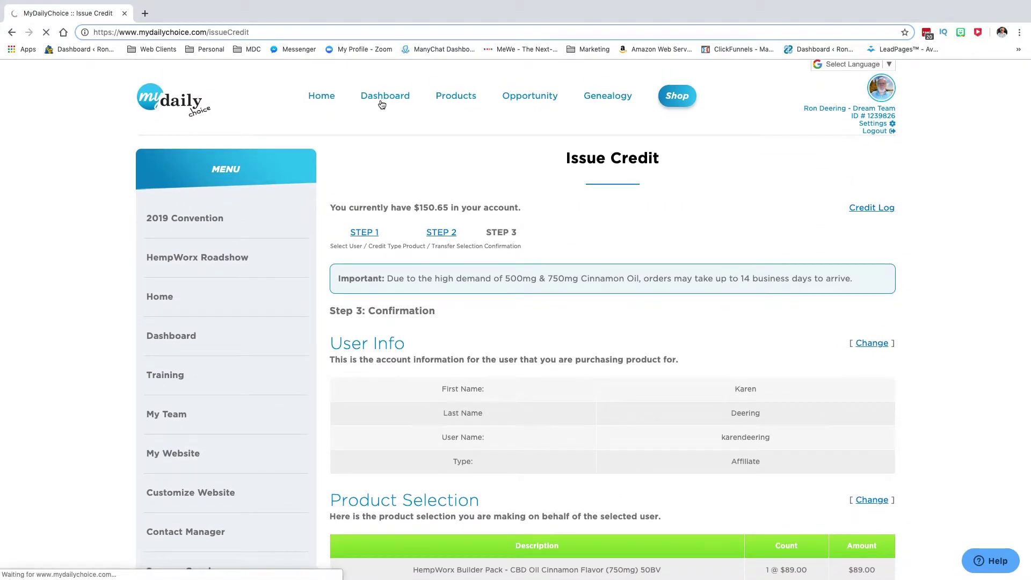
pyautogui.click(616, 209)
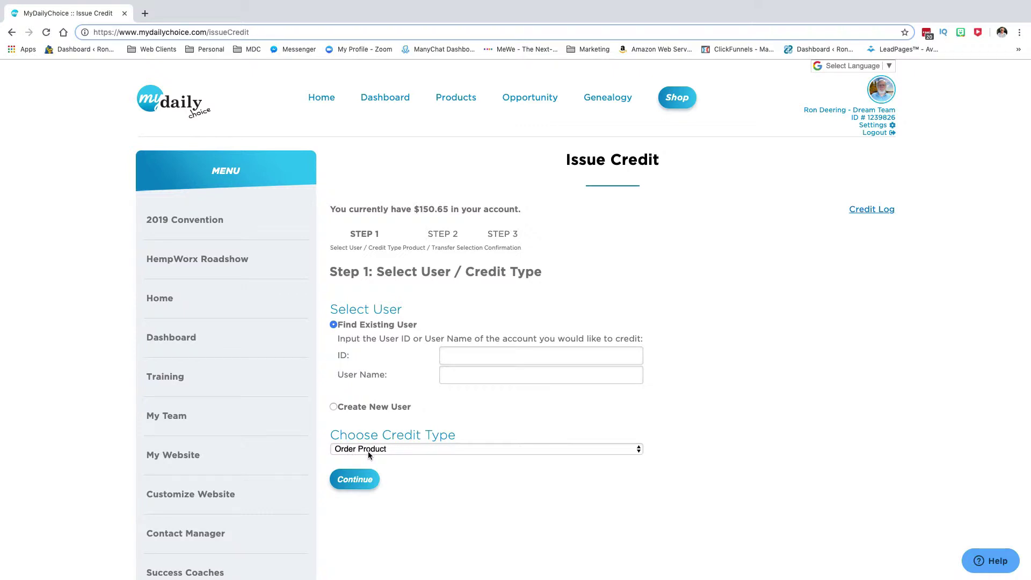
pyautogui.click(368, 451)
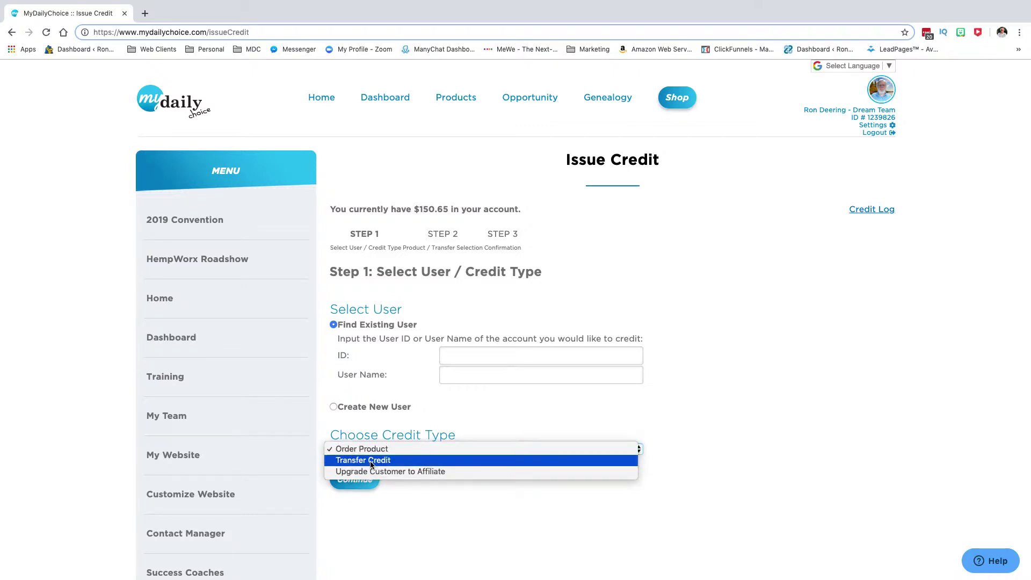
pyautogui.click(371, 460)
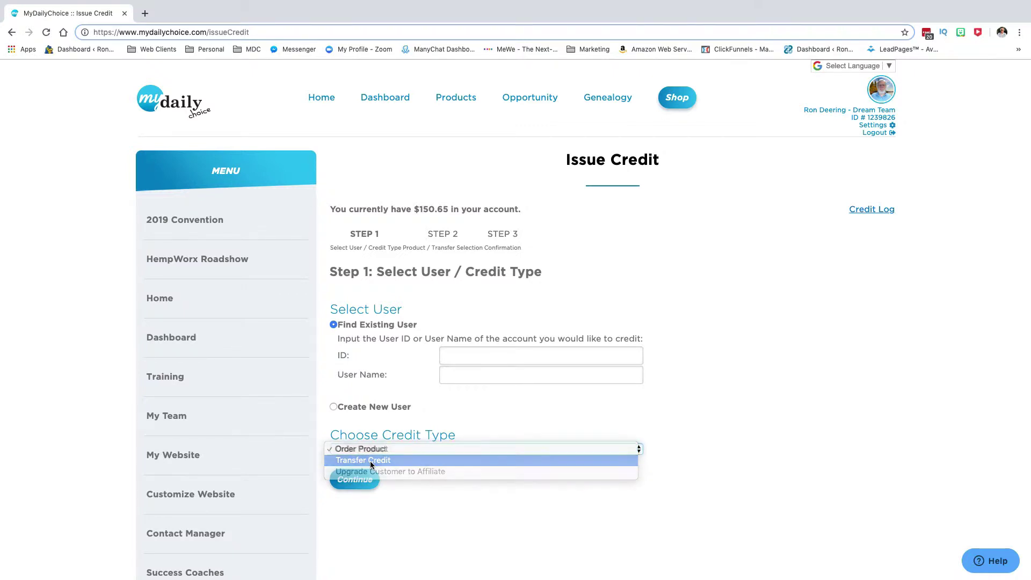
# Keep Transfer Credit as the credit type and choose Create New User as the recipient.
pyautogui.click(461, 375)
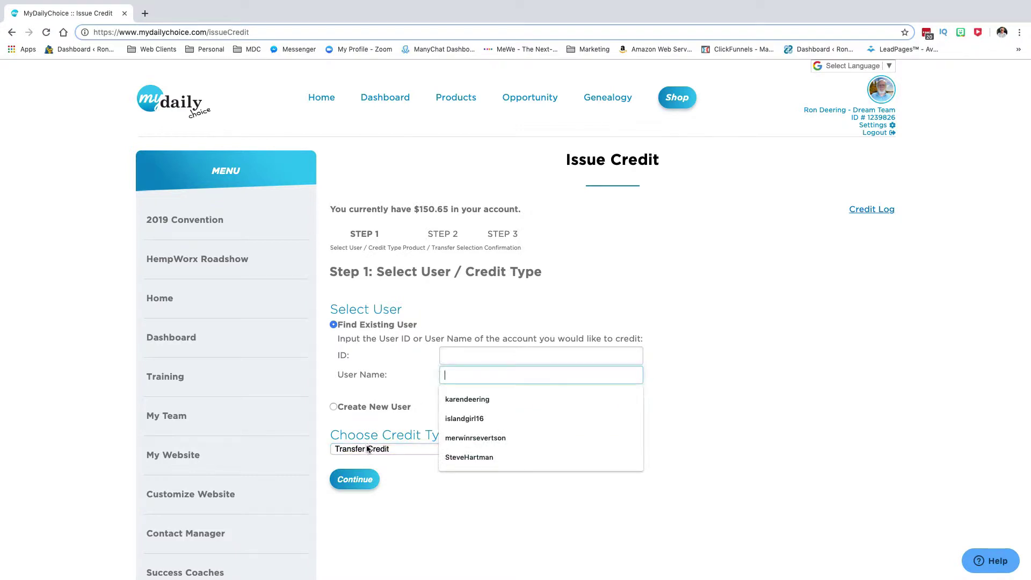
pyautogui.click(398, 470)
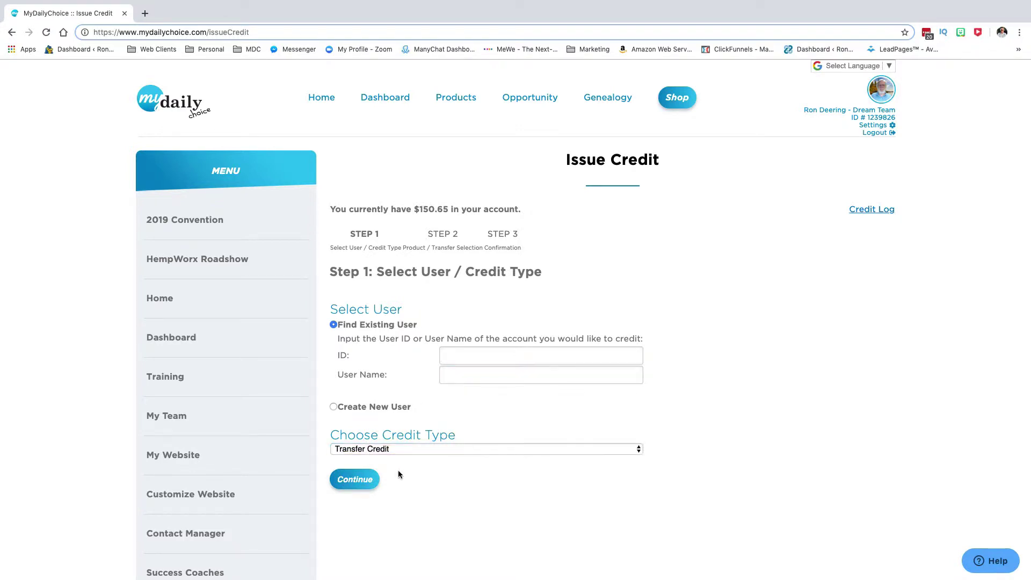
pyautogui.click(380, 450)
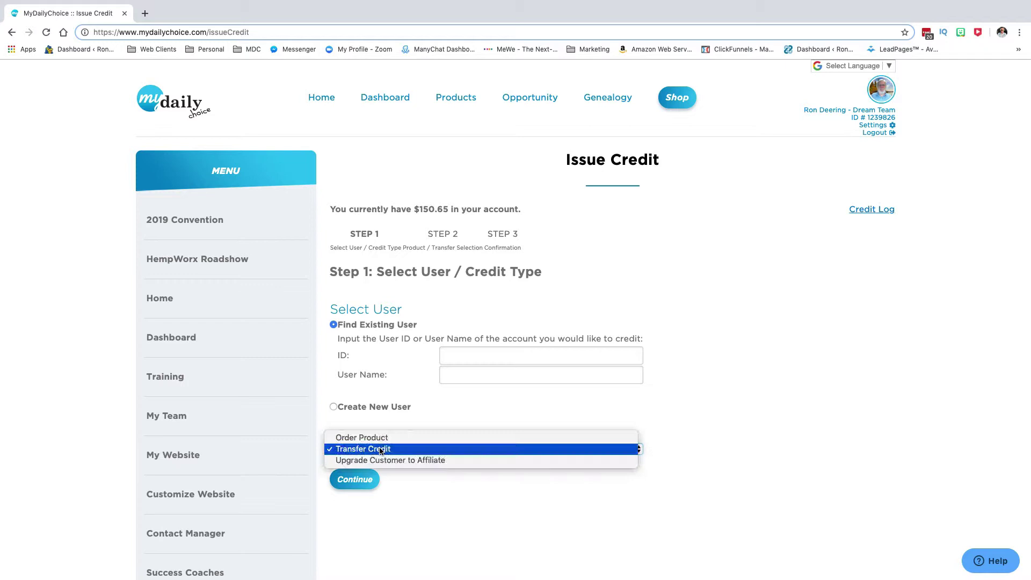
pyautogui.click(413, 490)
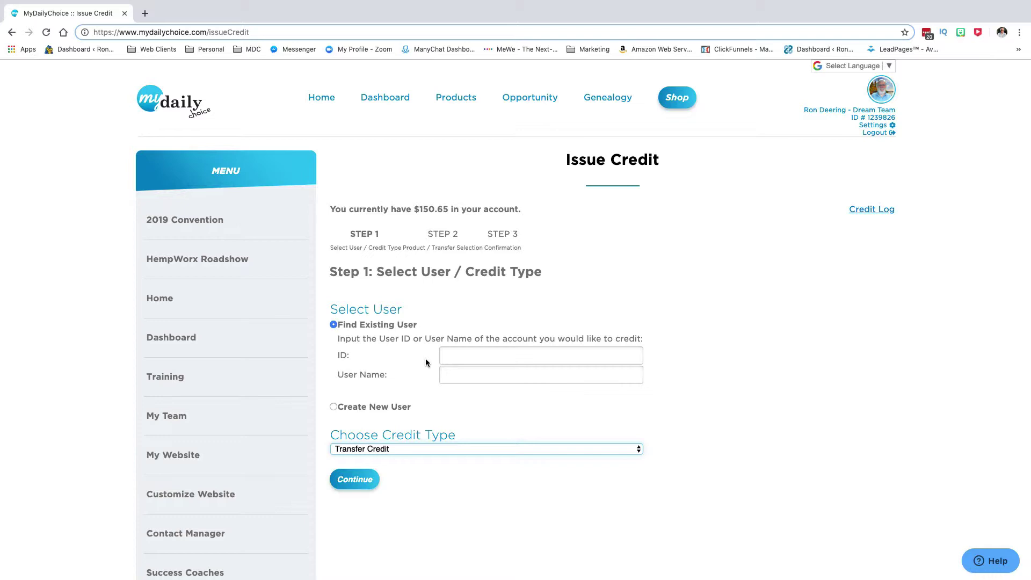
pyautogui.click(334, 407)
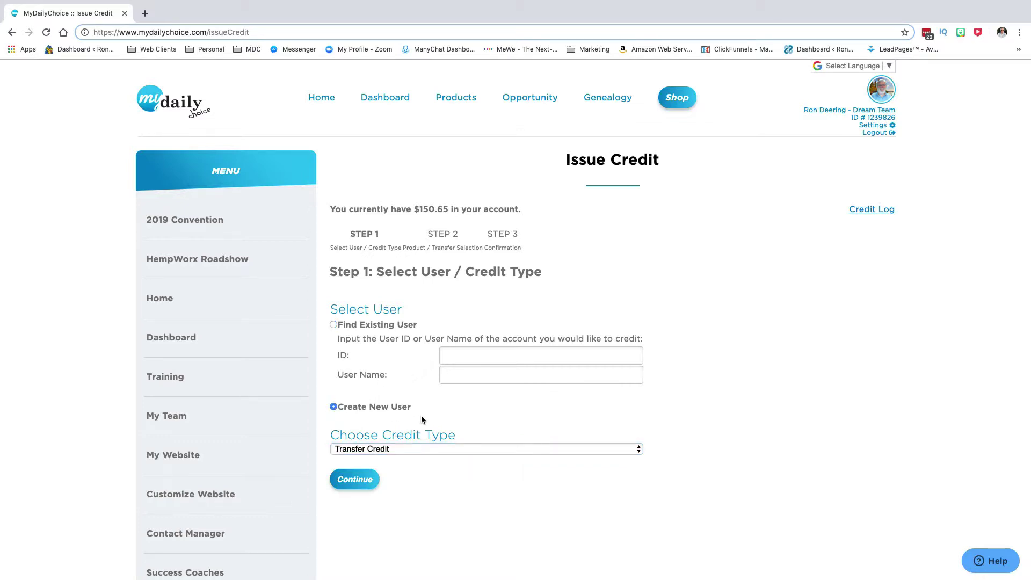
# After the new-user transfer is rejected, reselect Create New User, switch to Order Product, and continue.
pyautogui.click(355, 479)
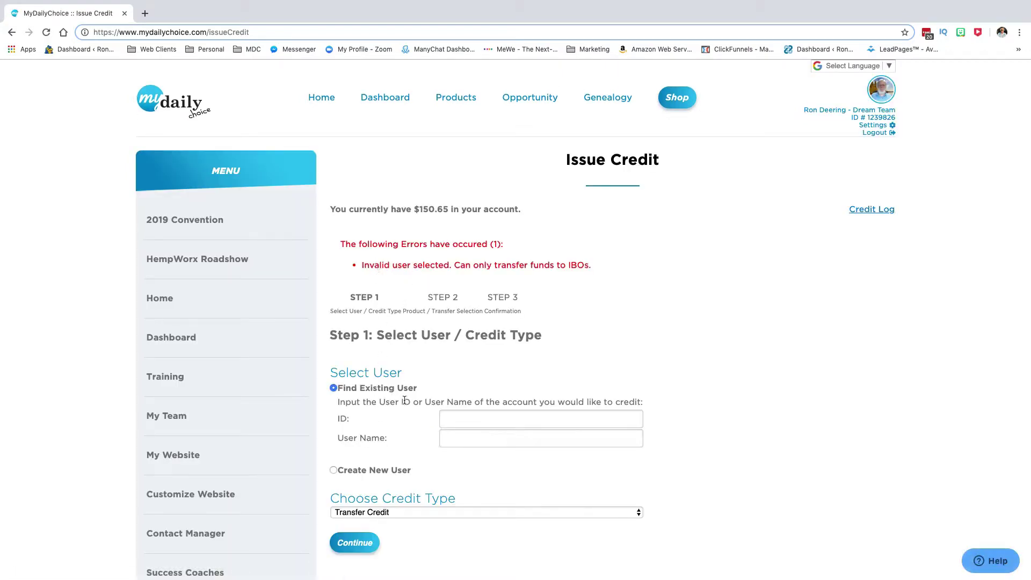
pyautogui.click(334, 470)
pyautogui.click(369, 514)
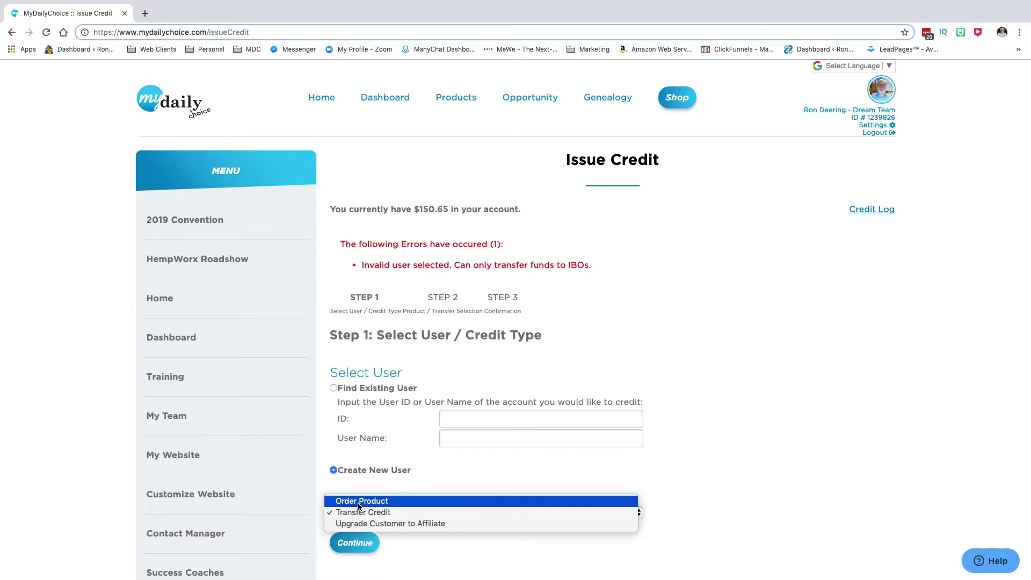
pyautogui.click(361, 501)
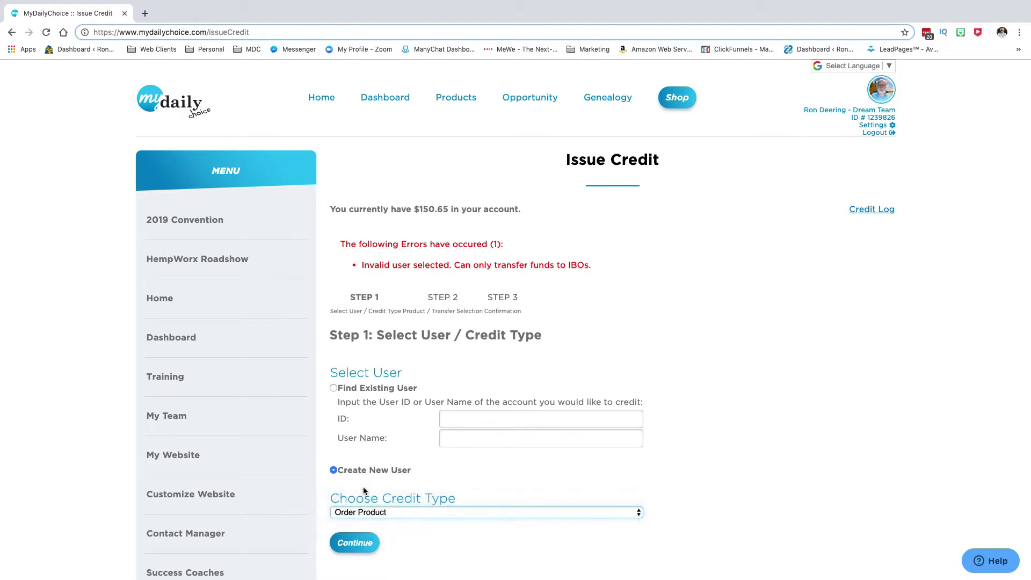
pyautogui.click(354, 545)
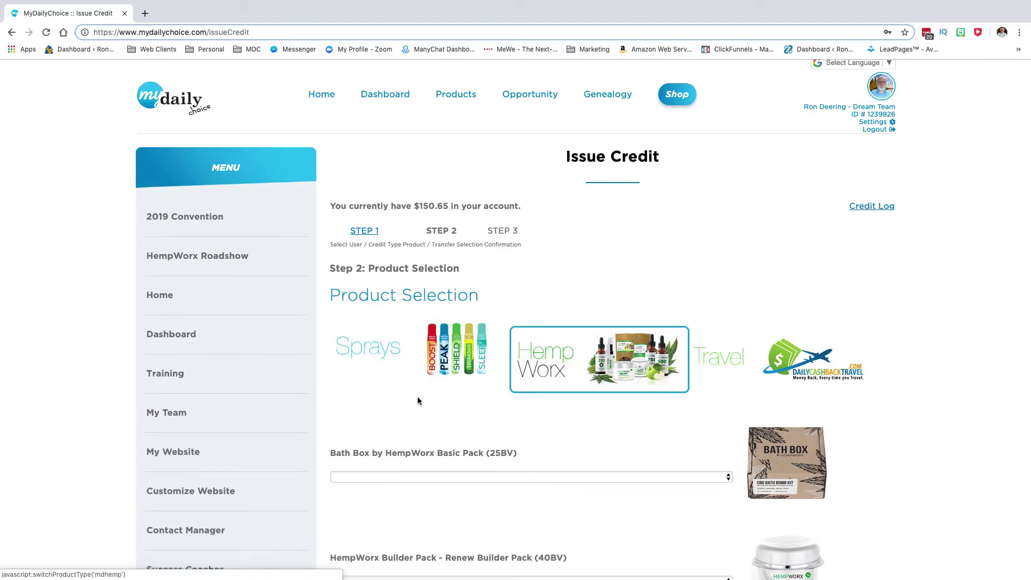
# Order one $68.00 bottle of the 500mg Peppermint pack.
pyautogui.scroll(-20, 418, 400)
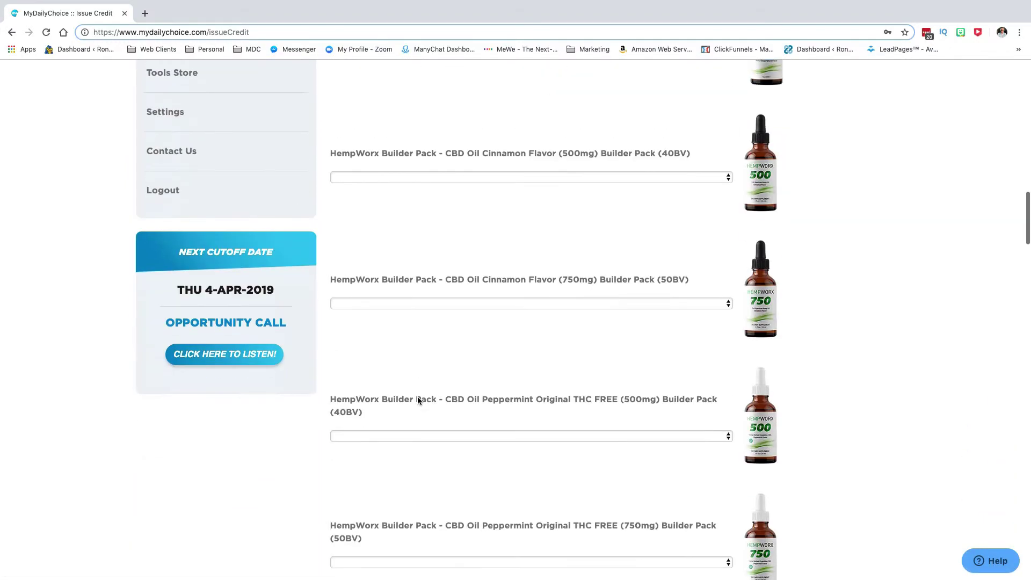
pyautogui.scroll(-20, 418, 398)
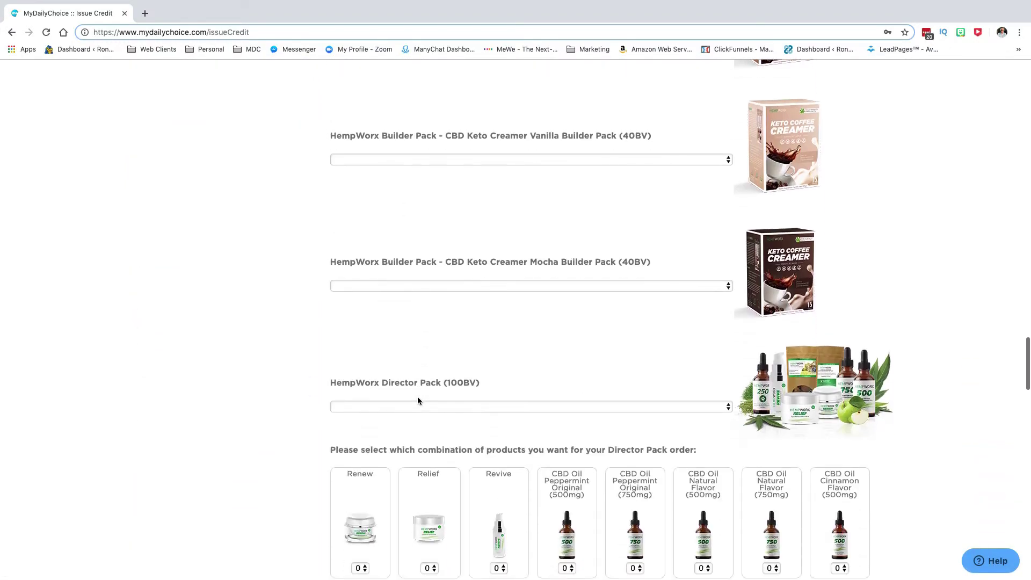
pyautogui.scroll(-6, 418, 400)
pyautogui.scroll(20, 418, 400)
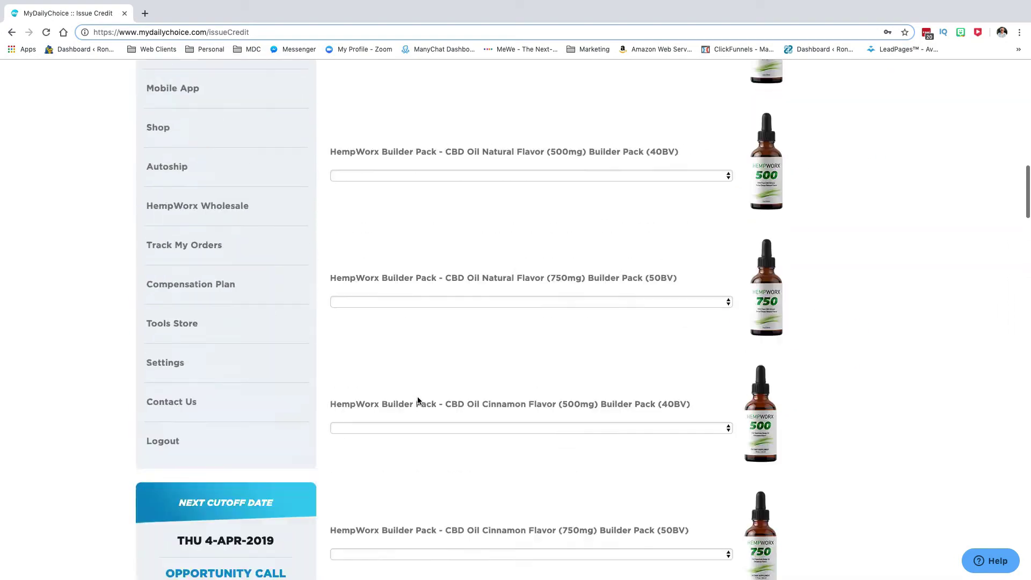
pyautogui.scroll(9, 418, 400)
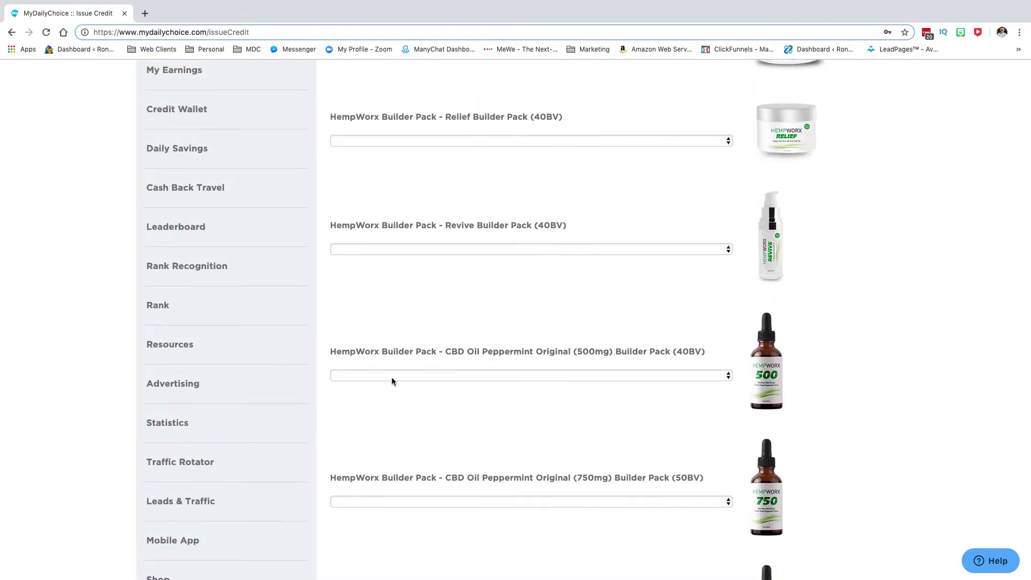
pyautogui.click(392, 376)
pyautogui.click(390, 385)
# Scroll down to the empty Enrollment, User Info and Shipping Info sections.
pyautogui.scroll(-10, 382, 411)
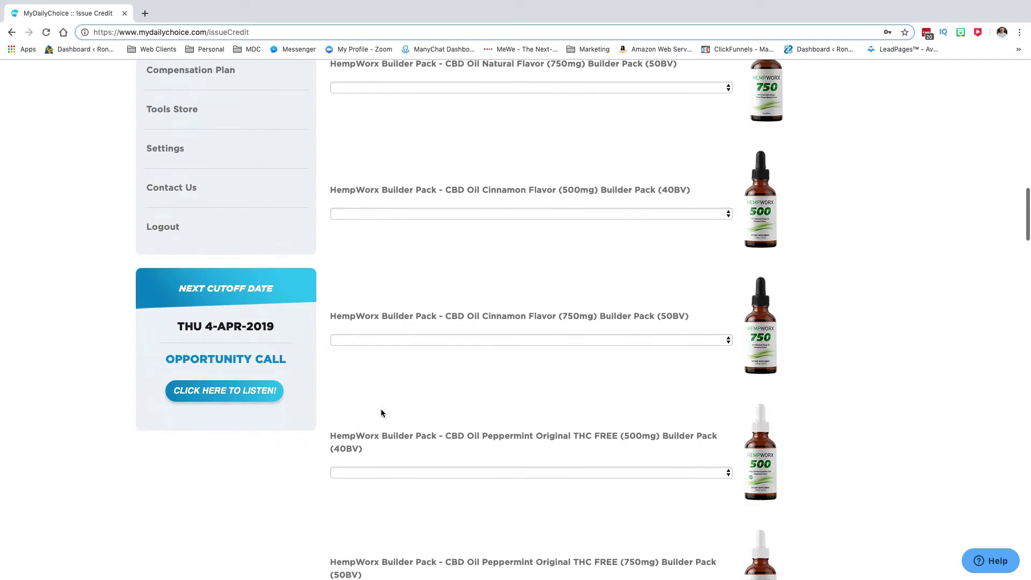
pyautogui.scroll(-20, 382, 412)
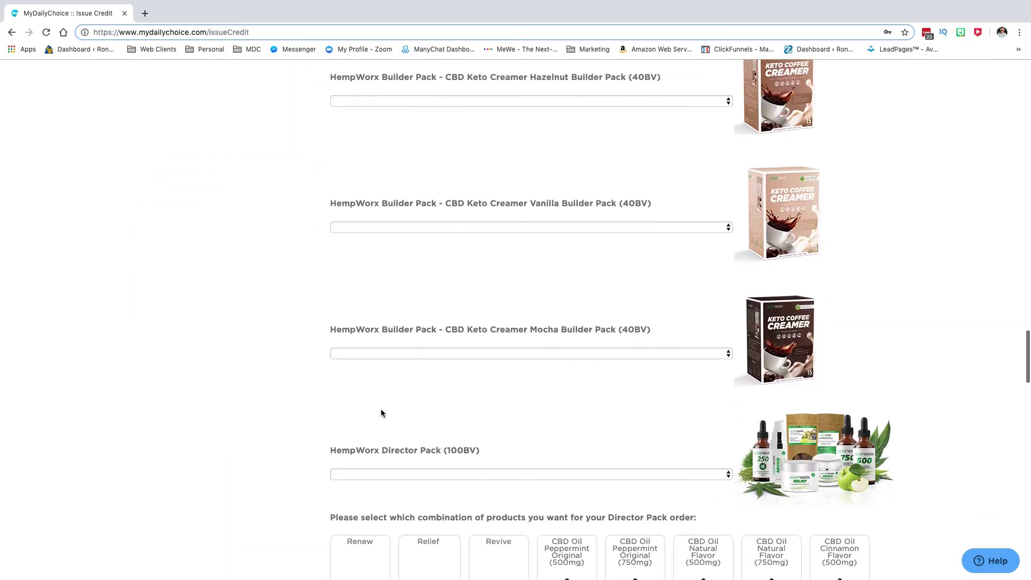
pyautogui.scroll(-20, 381, 413)
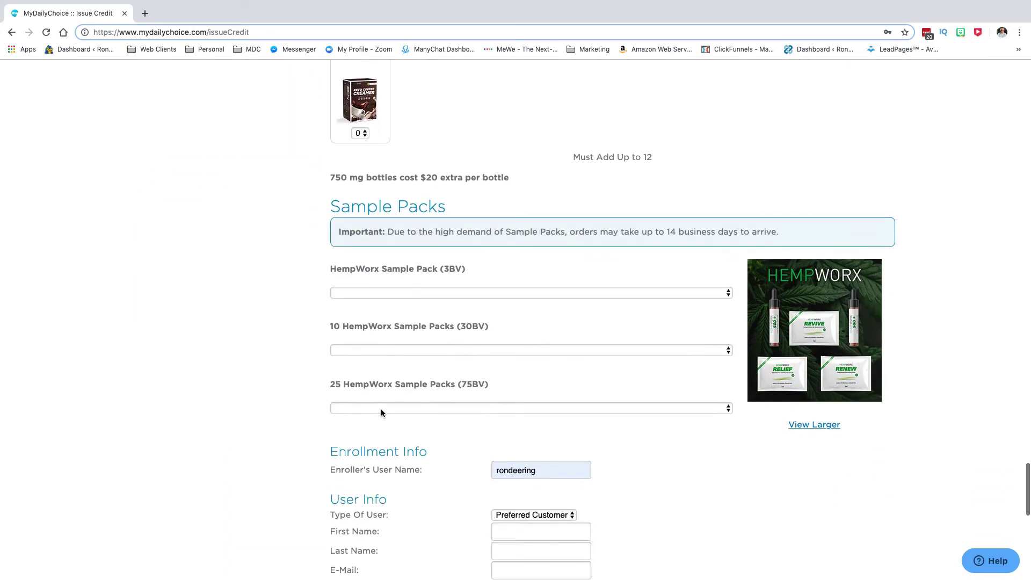
pyautogui.scroll(-5, 382, 412)
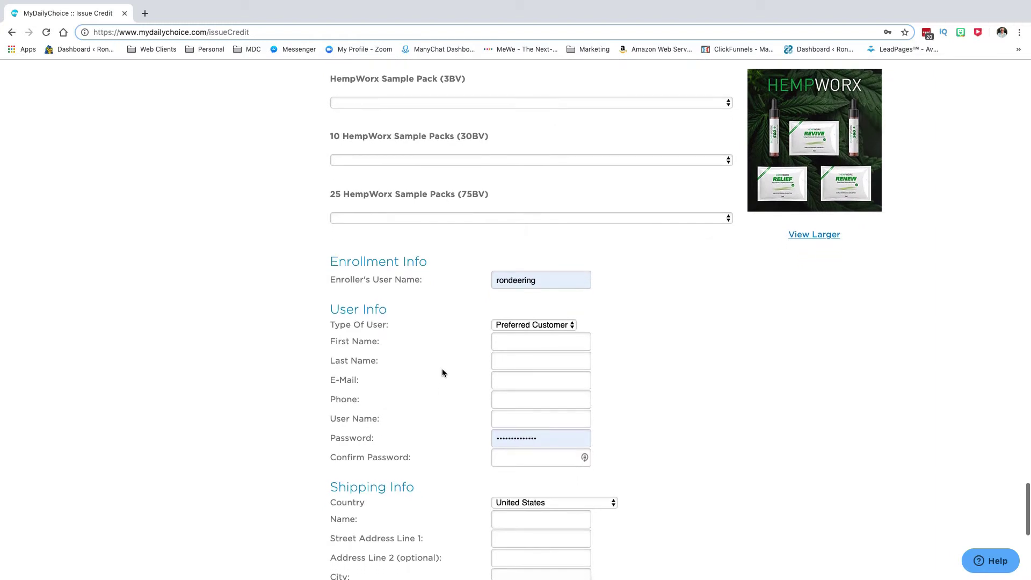
# Set the new user's Type Of User to Affiliate, then scroll back up to Step 2.
pyautogui.scroll(-2, 452, 506)
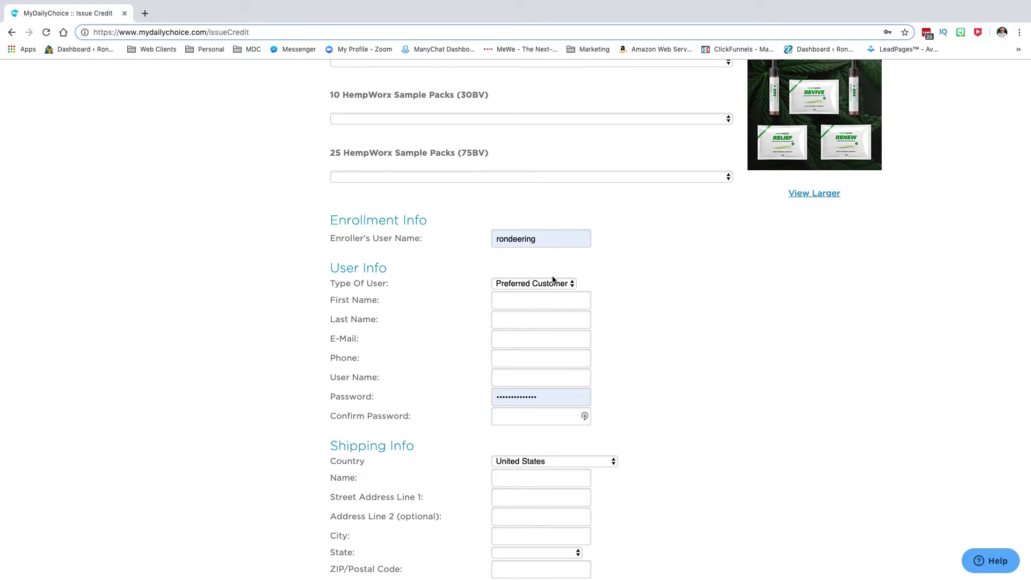
pyautogui.click(536, 284)
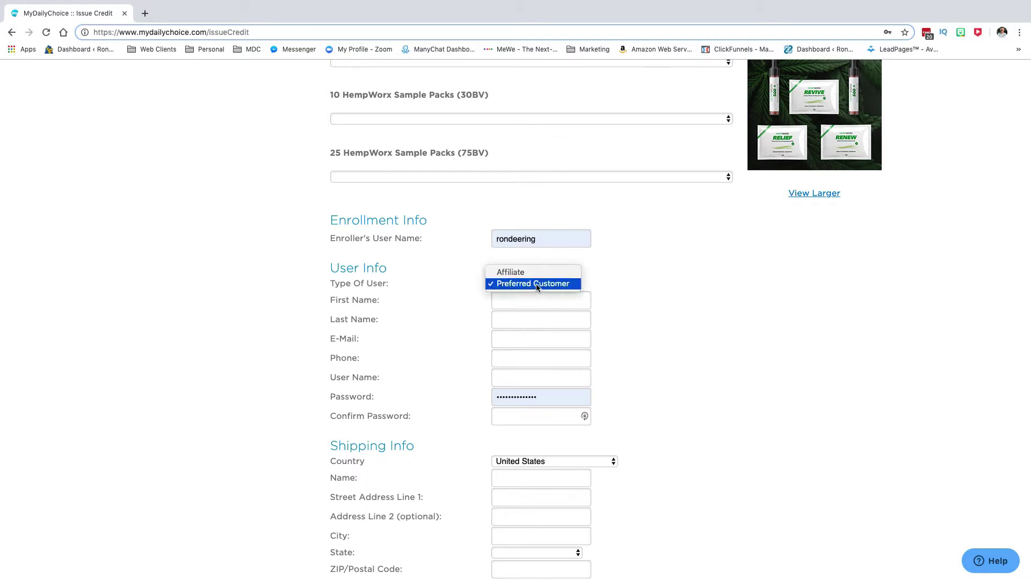
pyautogui.click(513, 273)
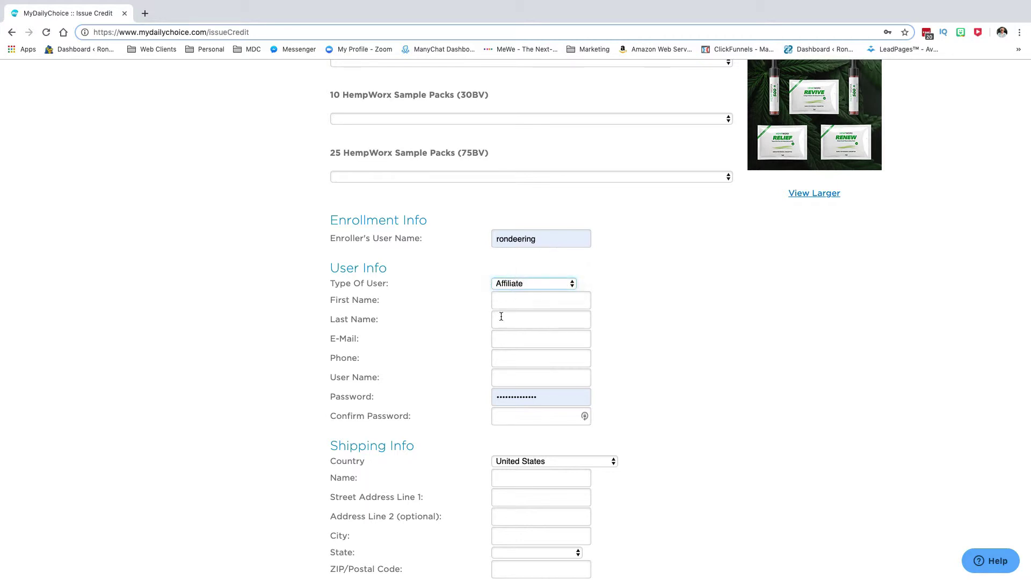
pyautogui.scroll(-3, 480, 396)
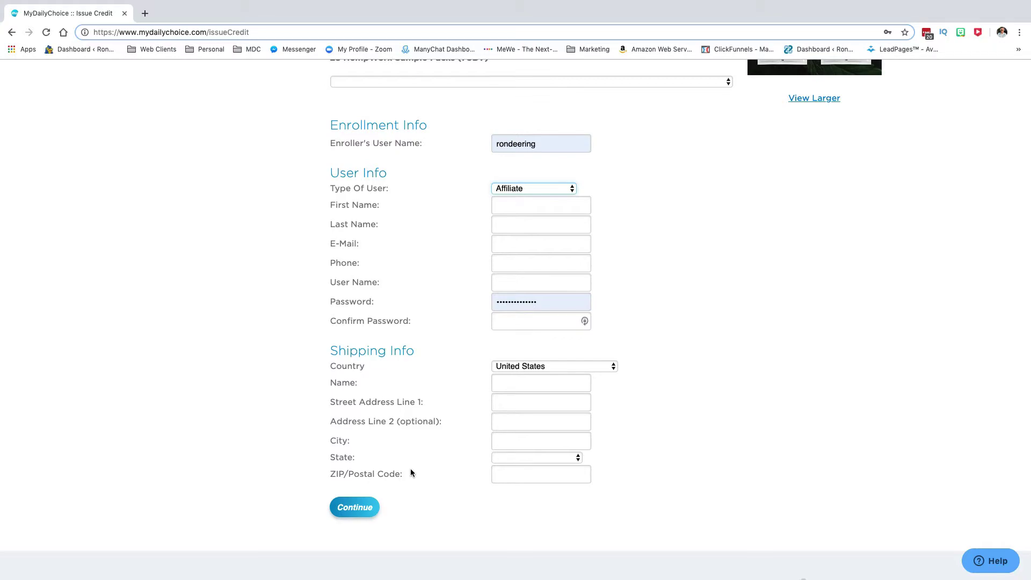
pyautogui.scroll(20, 423, 349)
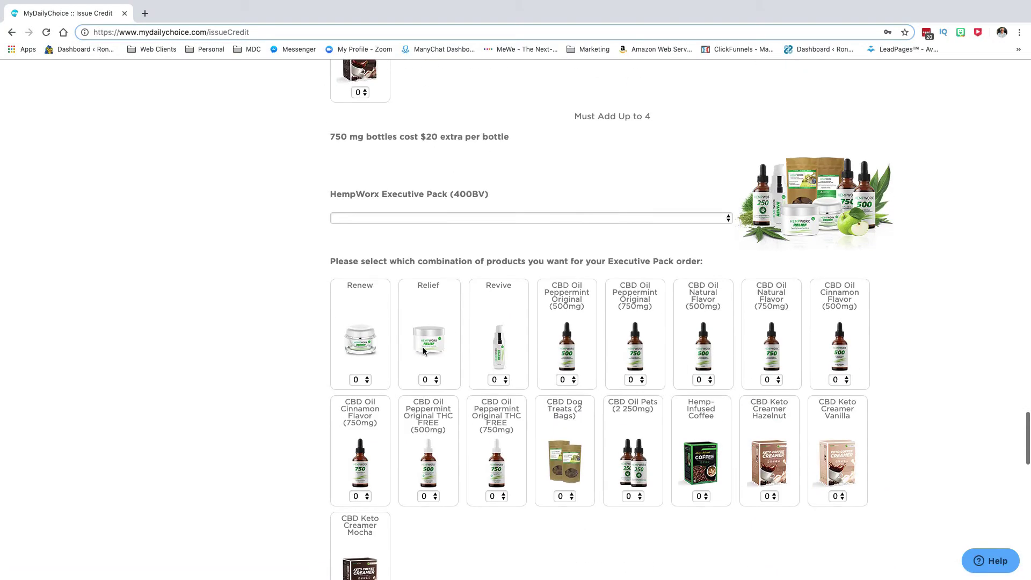
pyautogui.scroll(15, 423, 349)
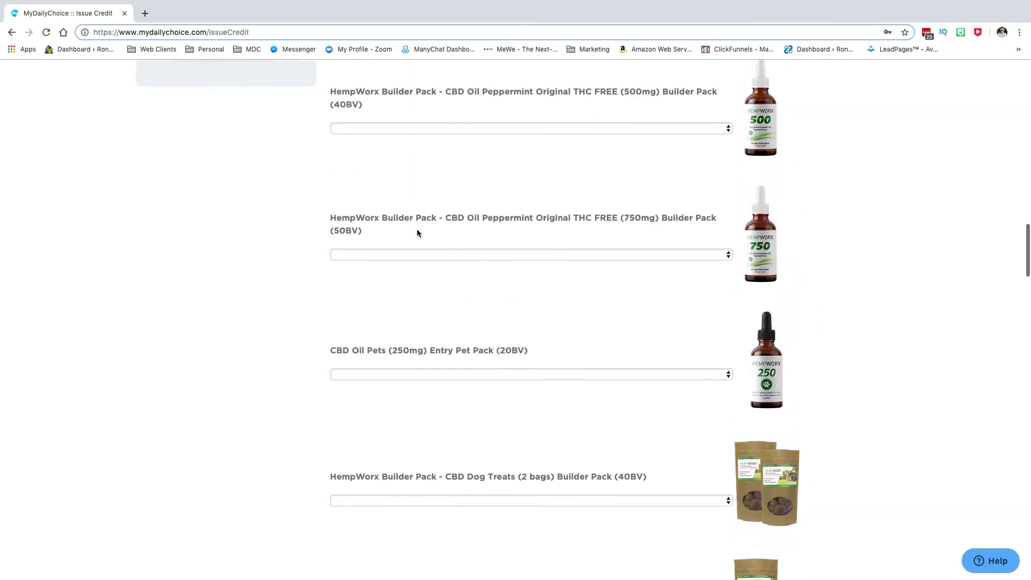
pyautogui.scroll(10, 417, 233)
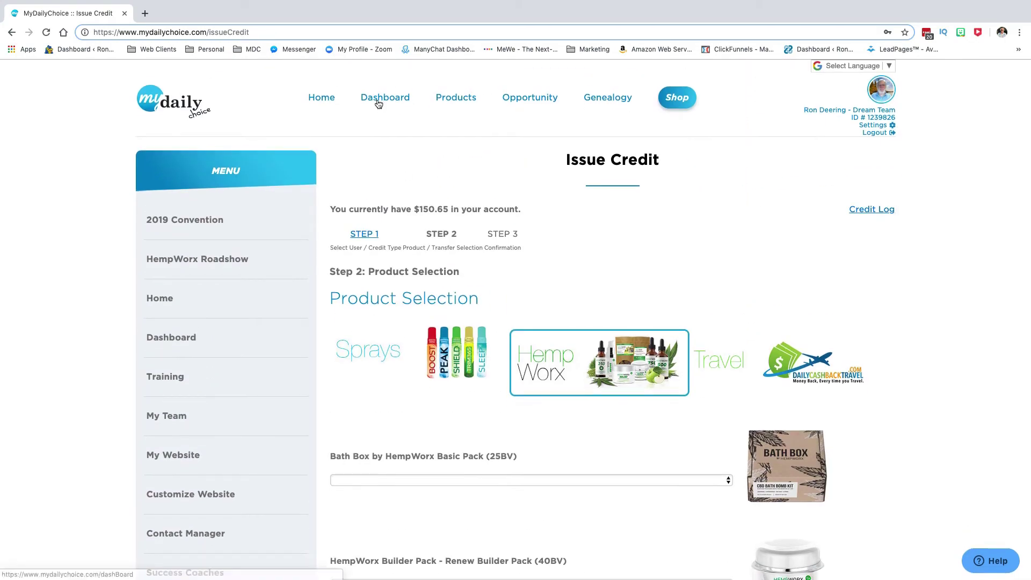
# Go to the Dashboard and scroll down toward the Credit Wallet menu item.
pyautogui.click(378, 98)
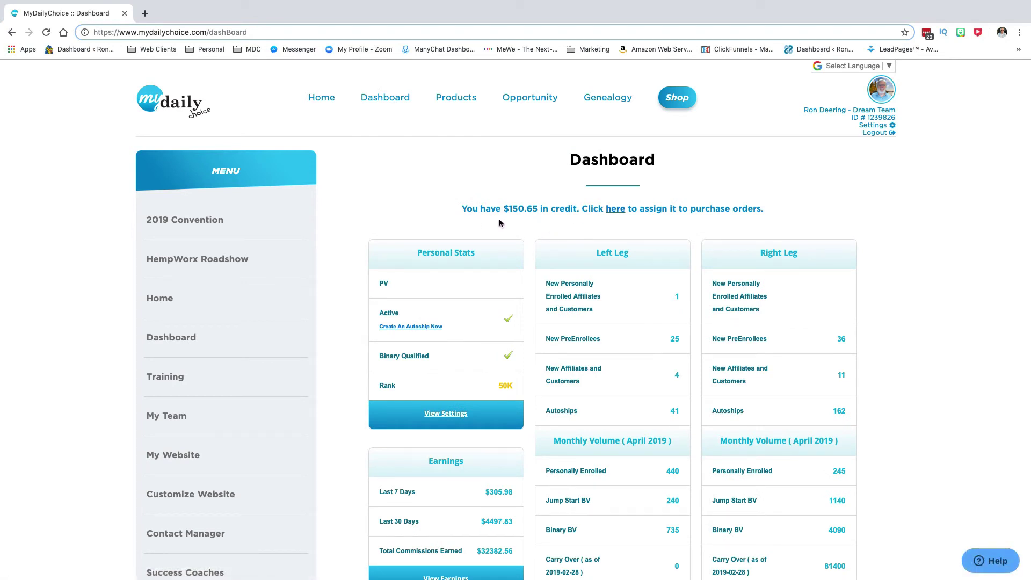
pyautogui.scroll(-4, 277, 267)
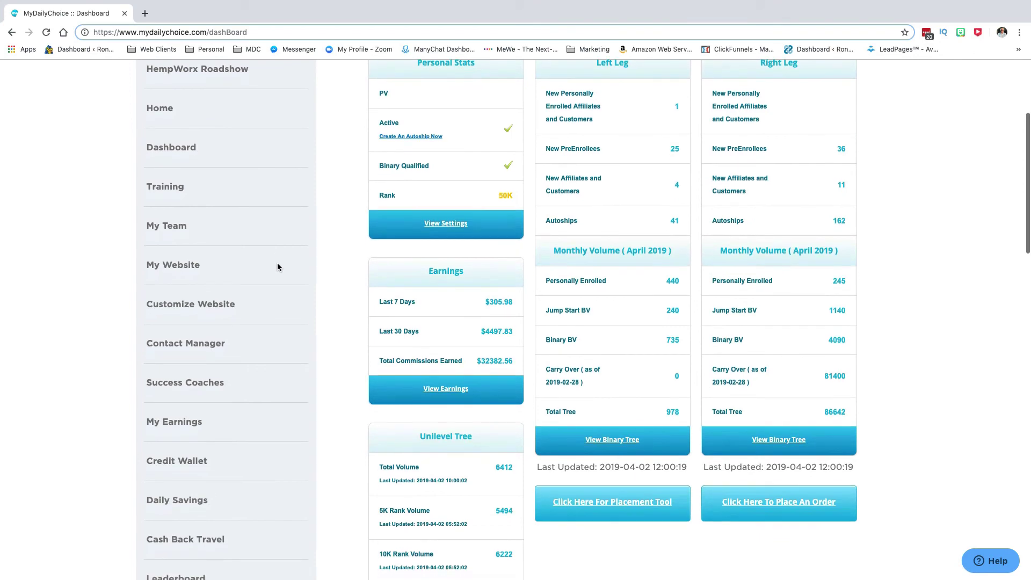
pyautogui.scroll(-1, 277, 263)
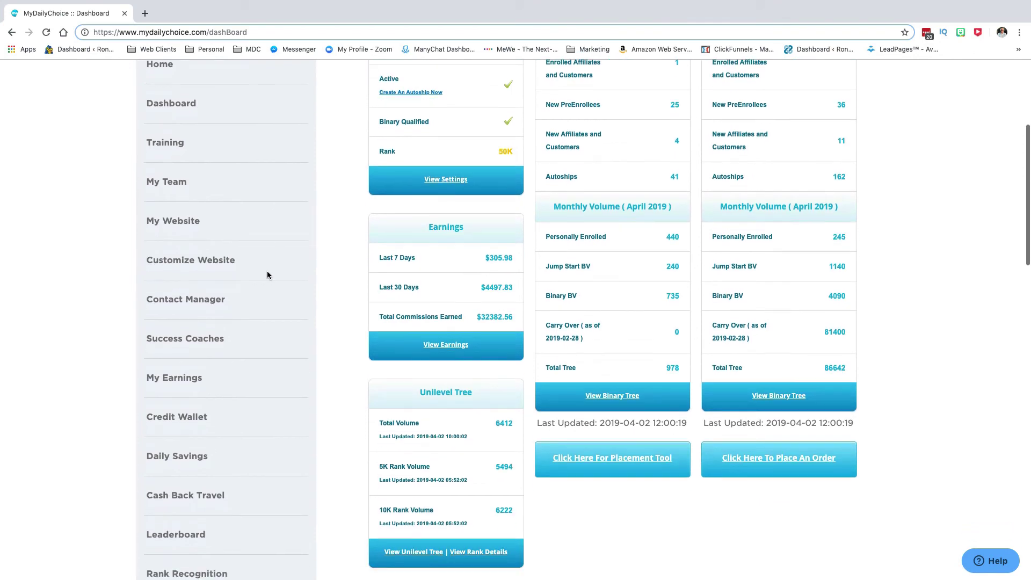
# On the Credit Wallet transfer page, enter 100.00 as the commissions to credit and save.
pyautogui.click(167, 418)
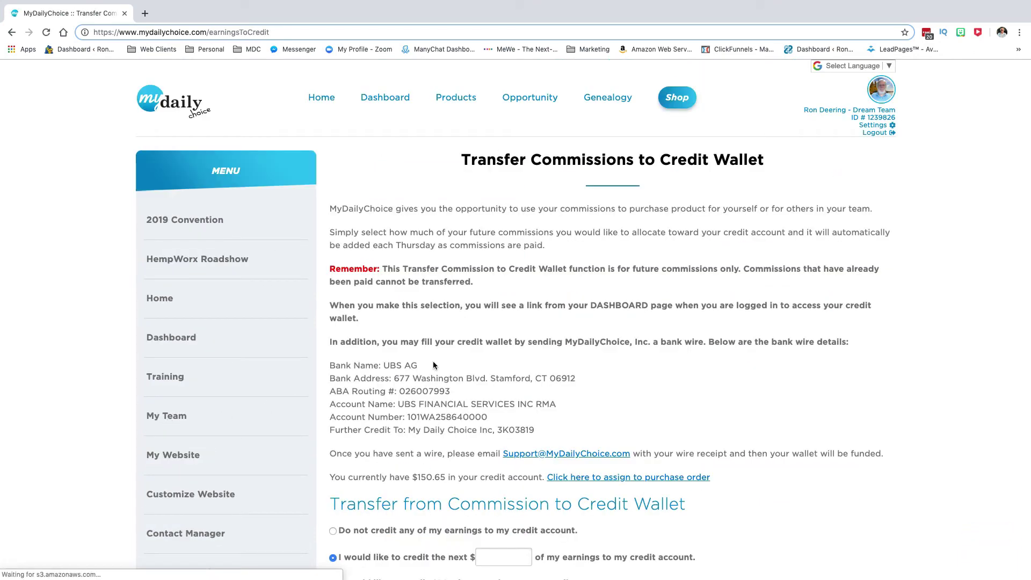
pyautogui.scroll(-2, 433, 362)
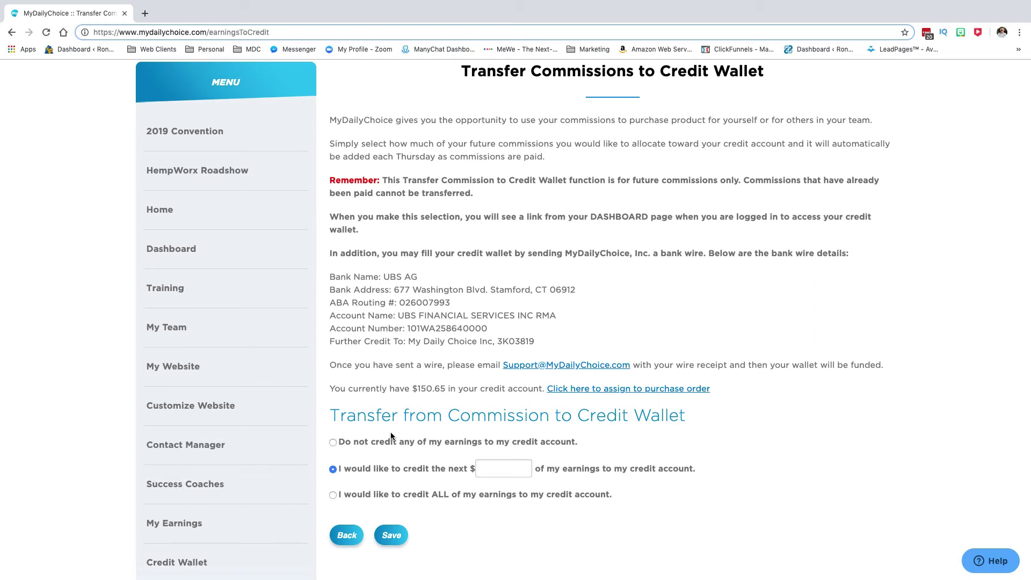
pyautogui.click(485, 470)
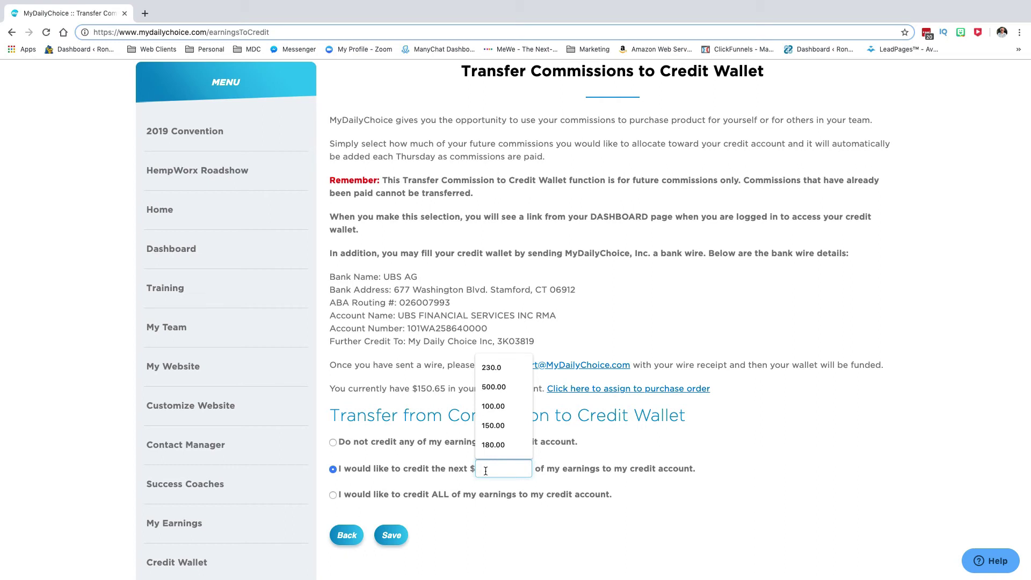
pyautogui.write('100.00')
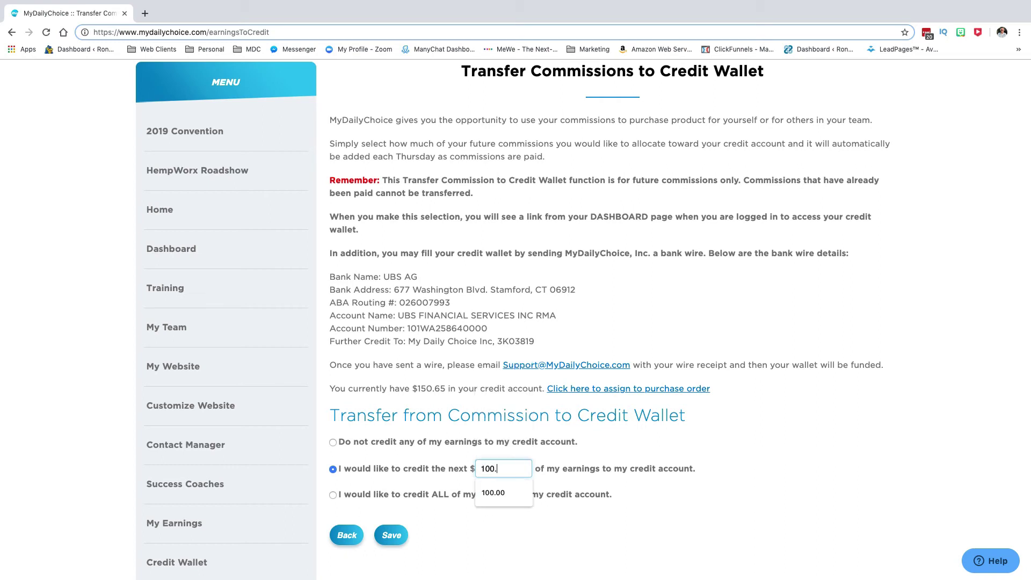
pyautogui.click(391, 537)
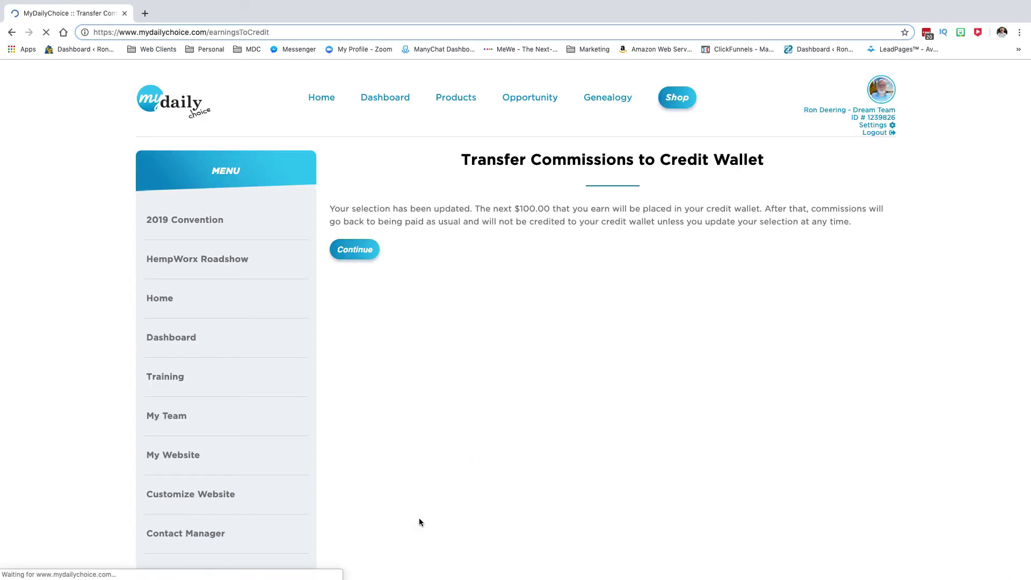
# Dismiss the transfer confirmation with Continue, then return via the Dashboard link.
pyautogui.click(352, 255)
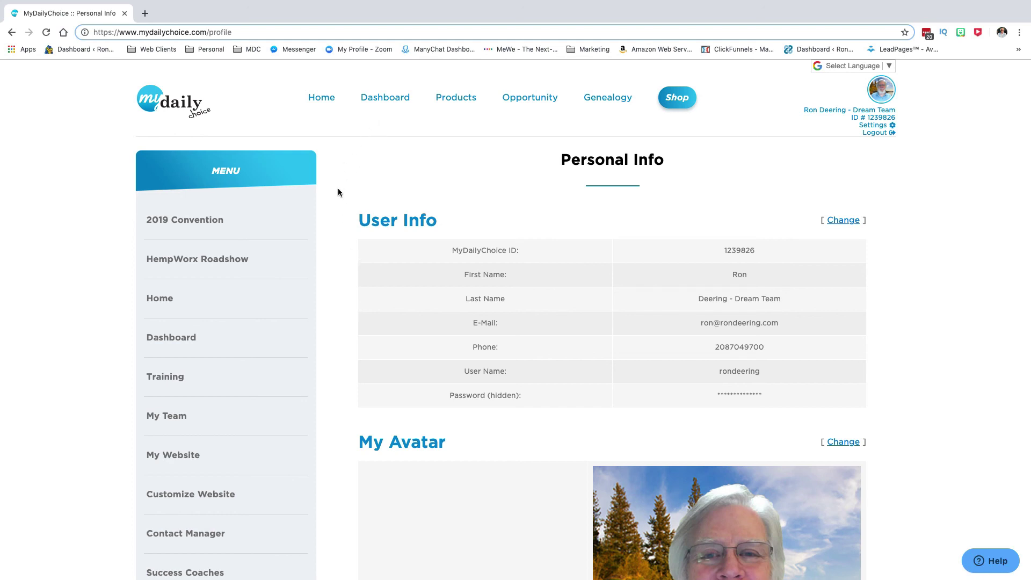
pyautogui.click(388, 100)
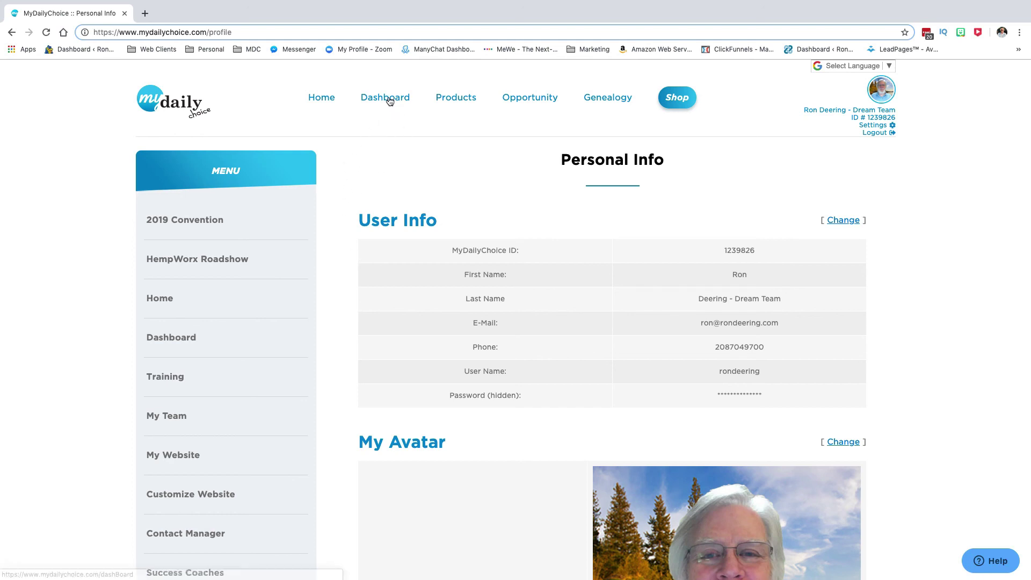